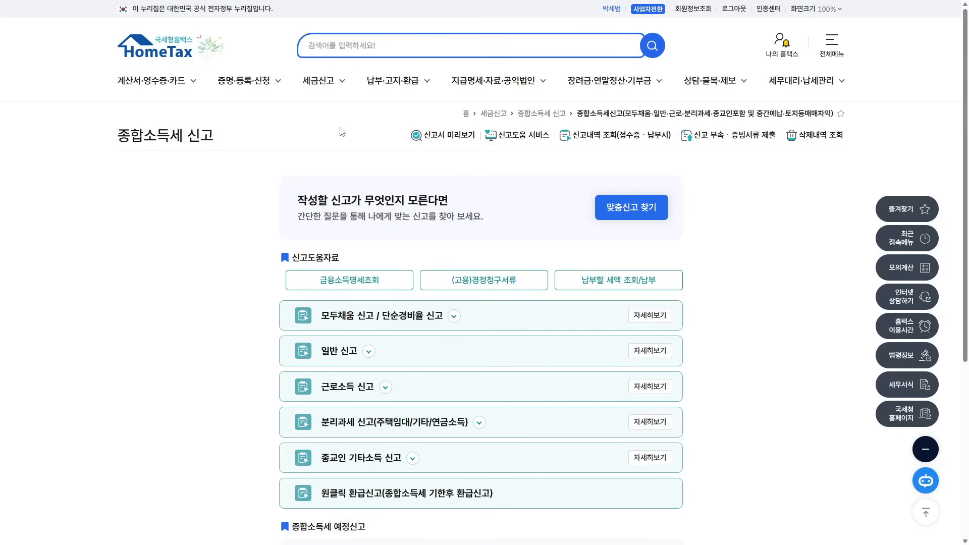
- Start a general 2024 comprehensive income tax return from 세금신고 > 종합소득세신고
{"action": "left_click", "coordinate": [320, 86]}
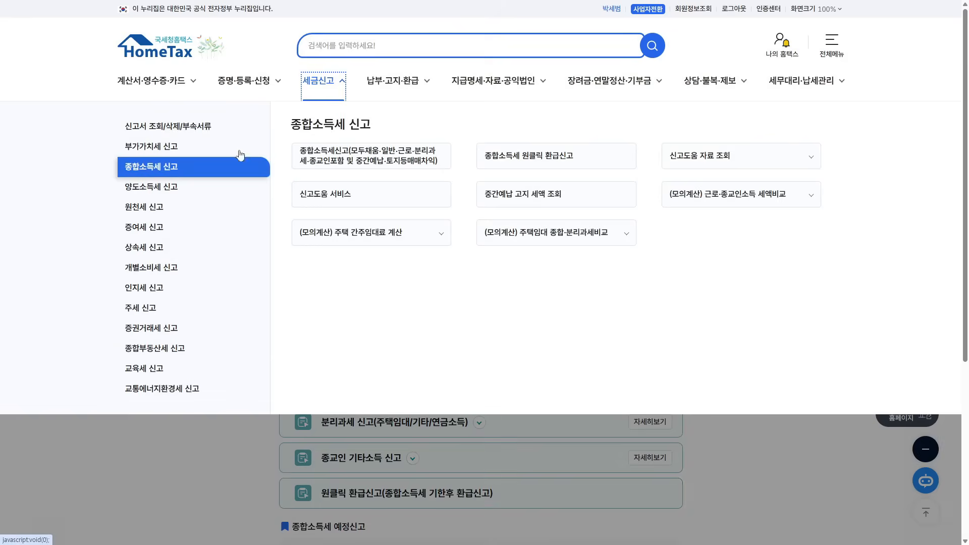
{"action": "left_click", "coordinate": [327, 157]}
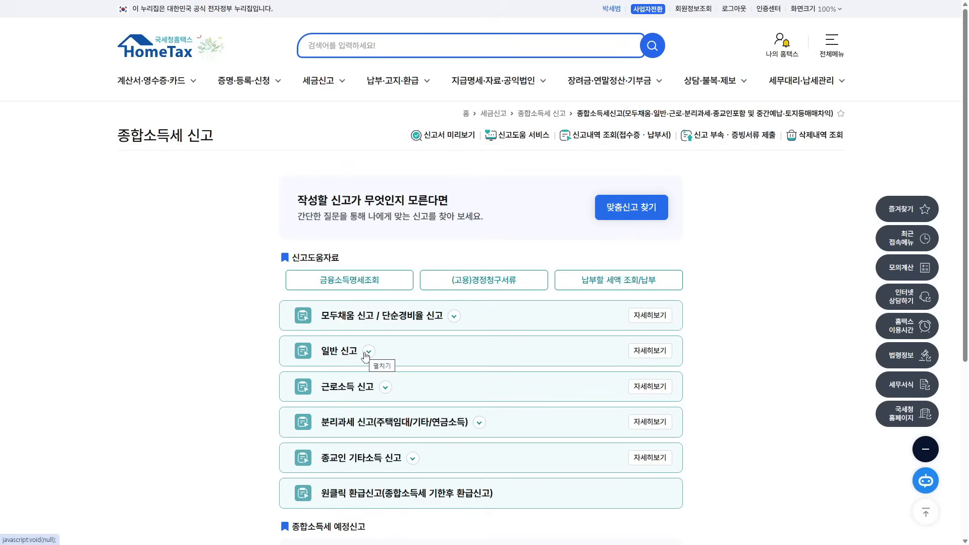
{"action": "left_click", "coordinate": [368, 352]}
{"action": "left_click", "coordinate": [336, 393]}
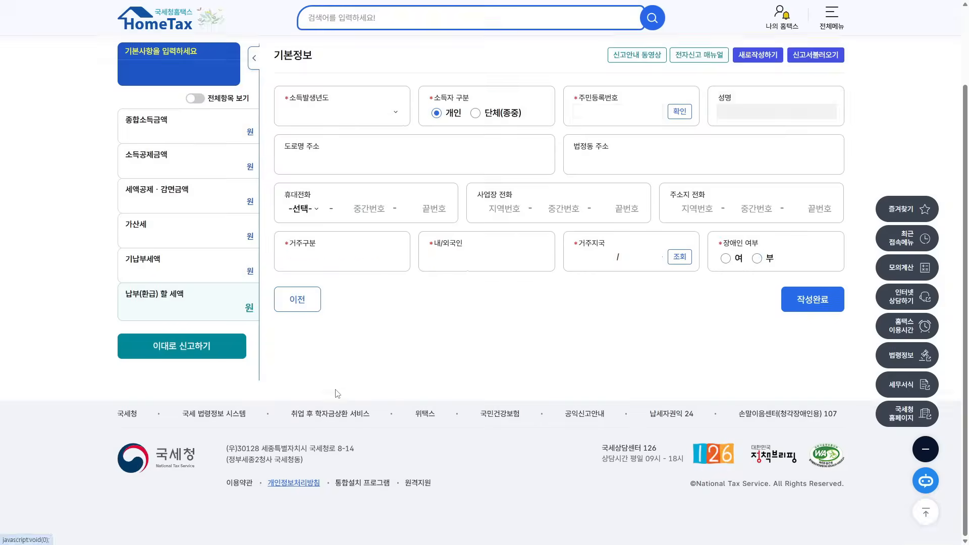
- Load the basic information by resident number, complete it, and begin the 사업소득 entry
{"action": "left_click", "coordinate": [679, 118]}
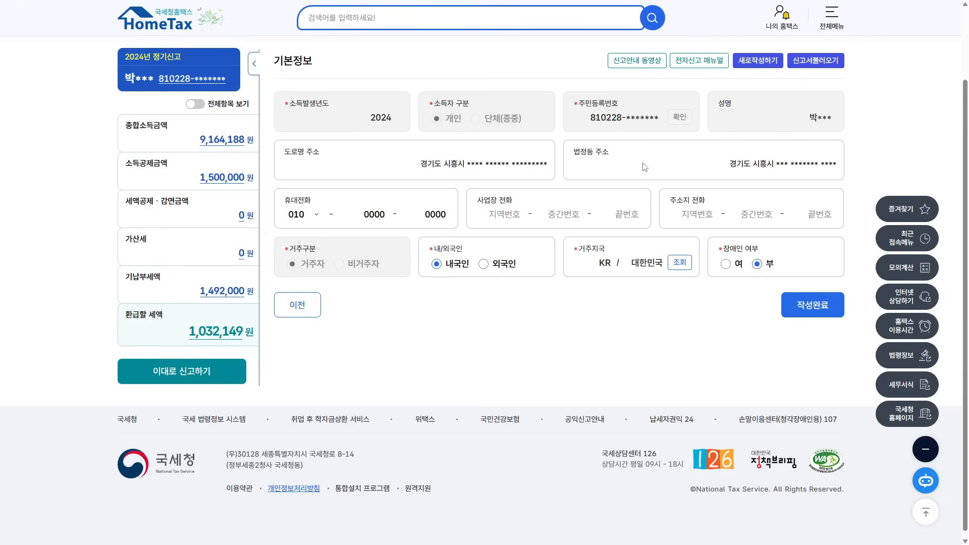
{"action": "left_click", "coordinate": [812, 305]}
{"action": "left_click", "coordinate": [515, 286]}
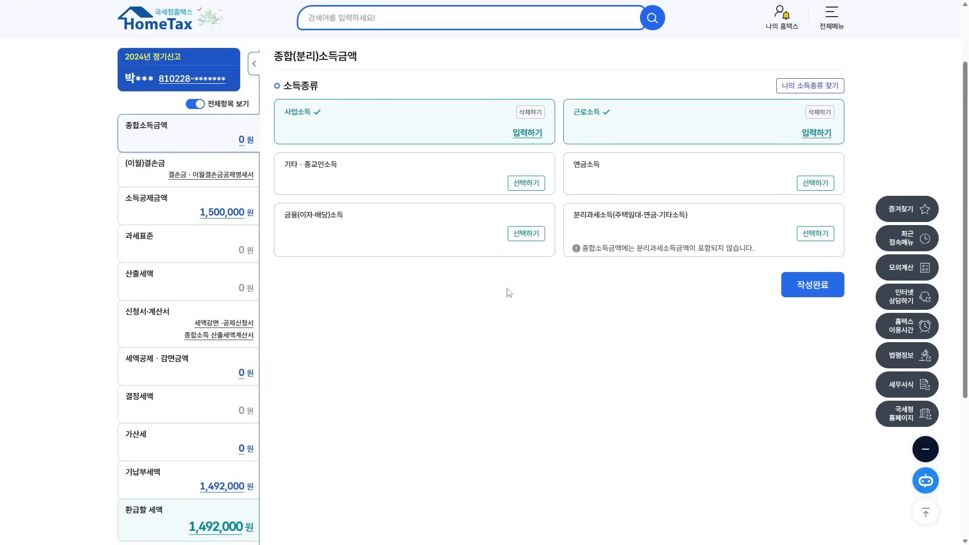
{"action": "left_click", "coordinate": [522, 139]}
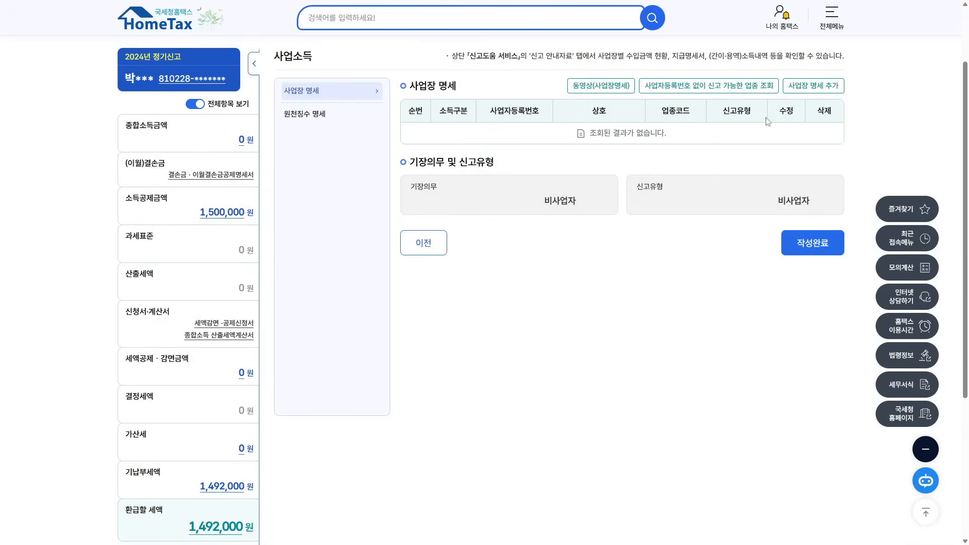
- Add a business premises and look it up by its business registration number
{"action": "left_click", "coordinate": [806, 91]}
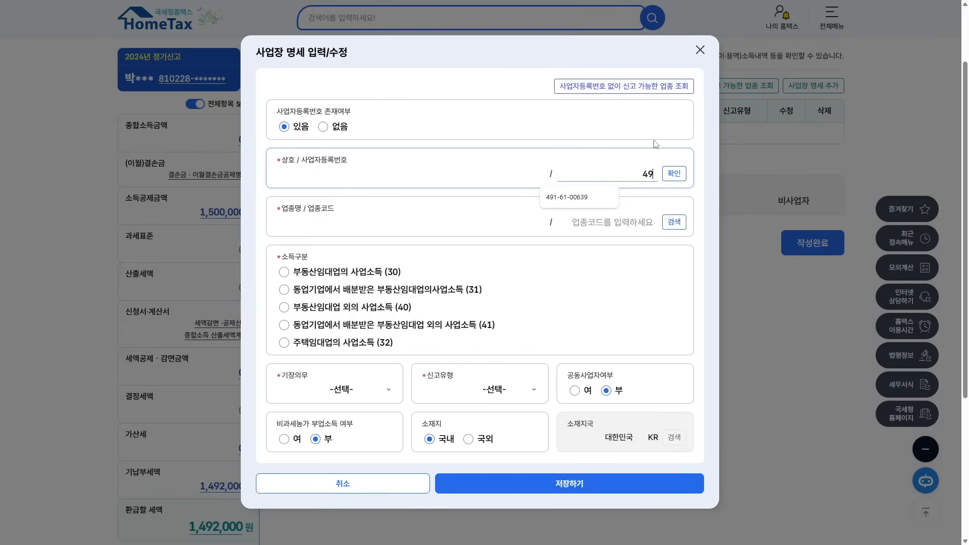
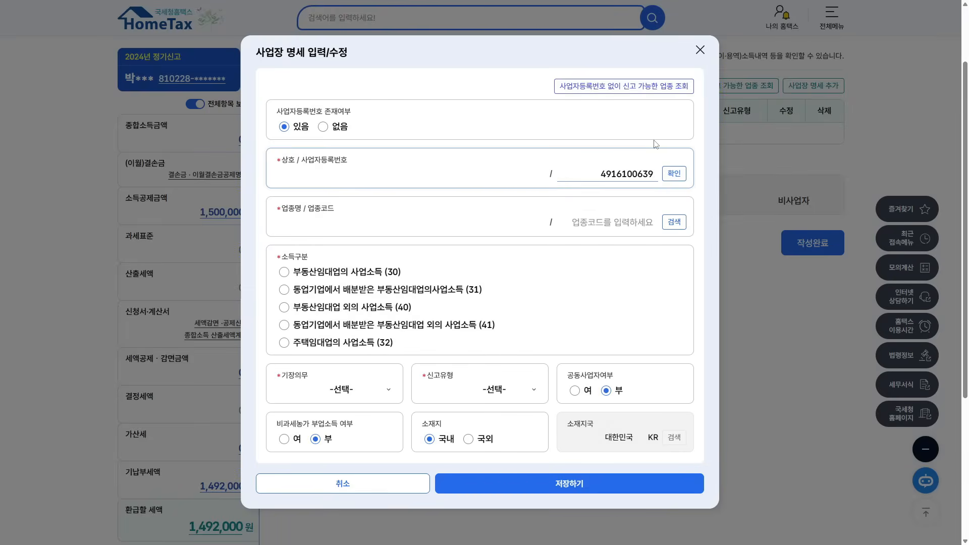
{"action": "left_click", "coordinate": [673, 174]}
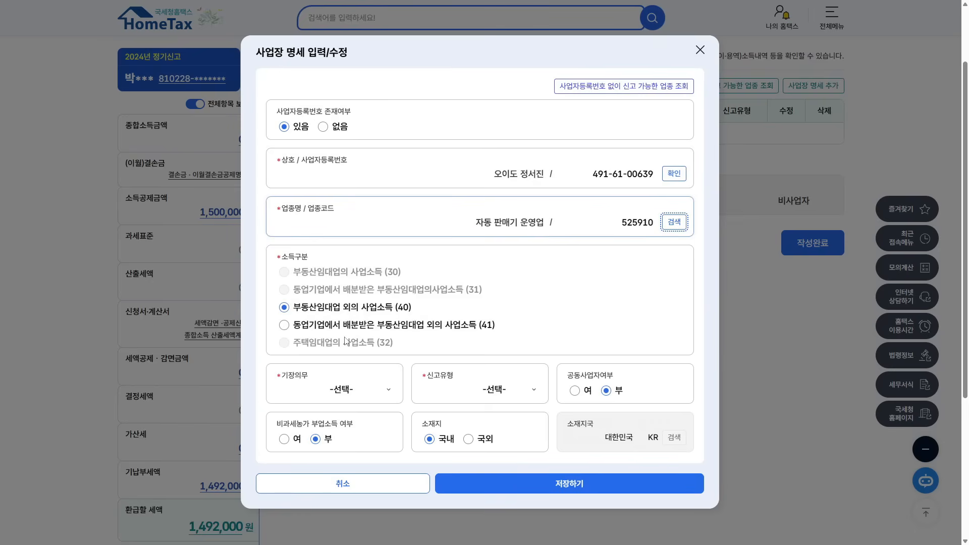
- Set bookkeeping obligation to 복식부기의무자 and filing type to 기준경비율, then save
{"action": "left_click", "coordinate": [358, 389]}
{"action": "left_click", "coordinate": [345, 417]}
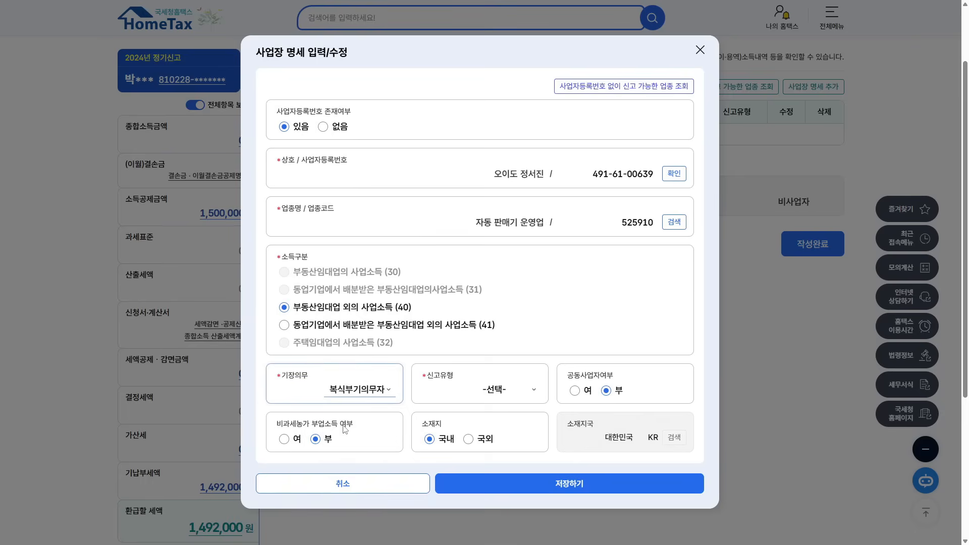
{"action": "left_click", "coordinate": [522, 389]}
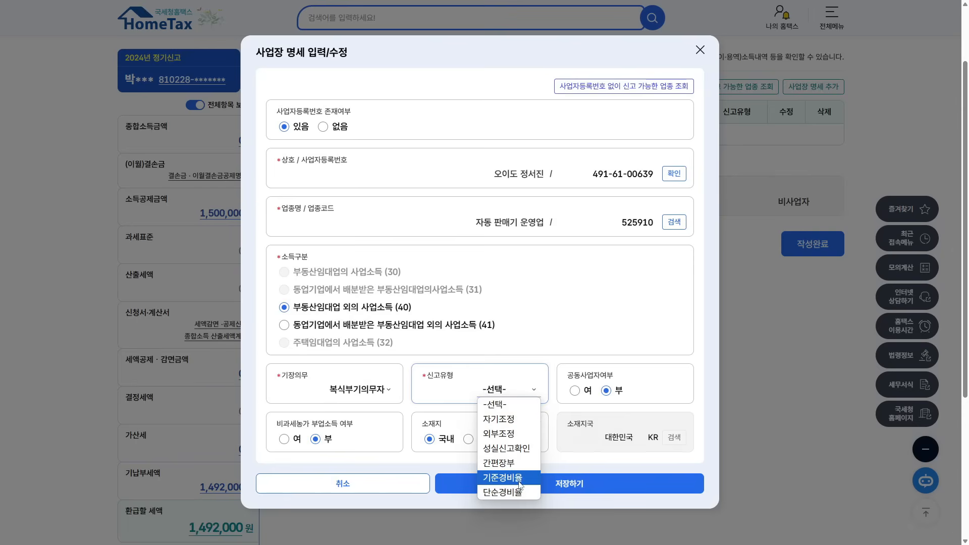
{"action": "left_click", "coordinate": [520, 480]}
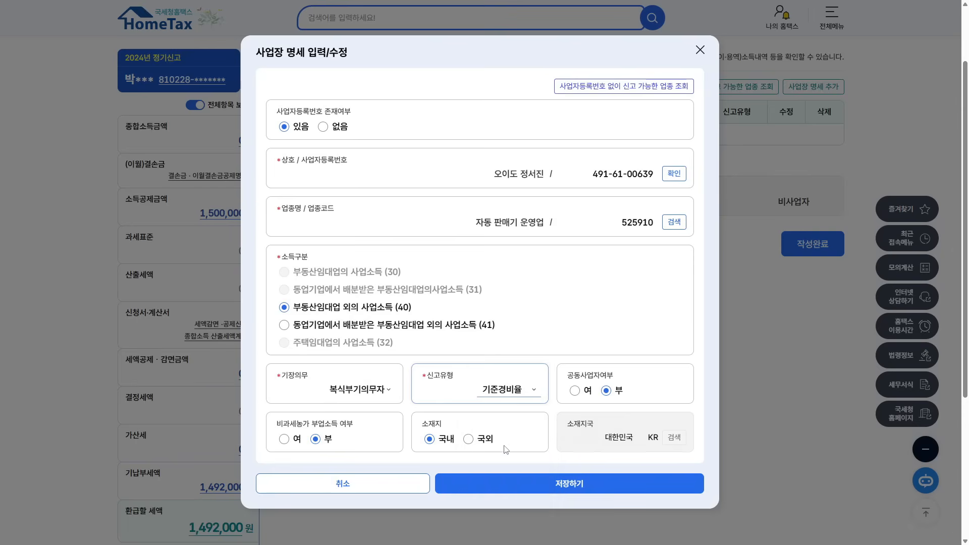
{"action": "left_click", "coordinate": [579, 486]}
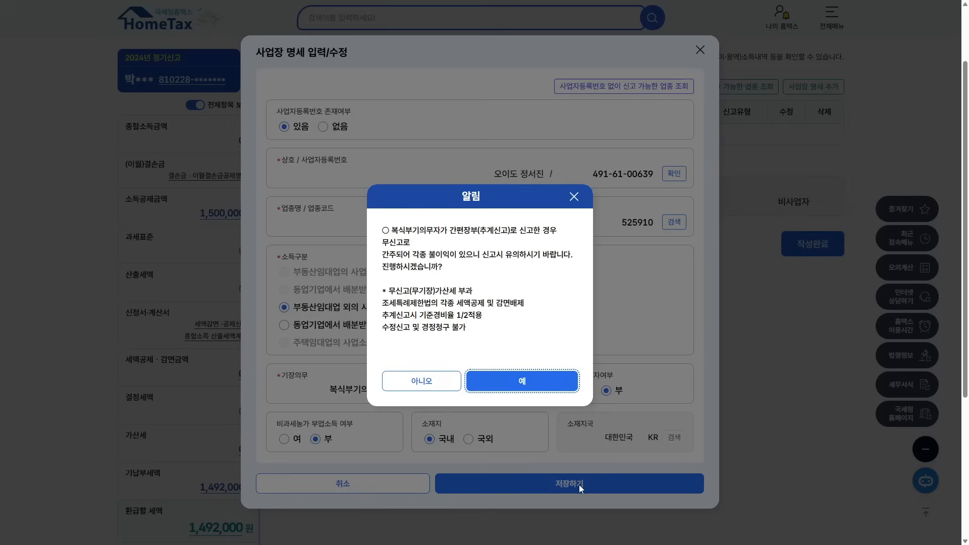
- Read and accept both warnings about simplified bookkeeping being treated as non-filing
{"action": "double_click", "coordinate": [417, 230]}
{"action": "left_click_drag", "start_coordinate": [457, 231], "coordinate": [535, 232]}
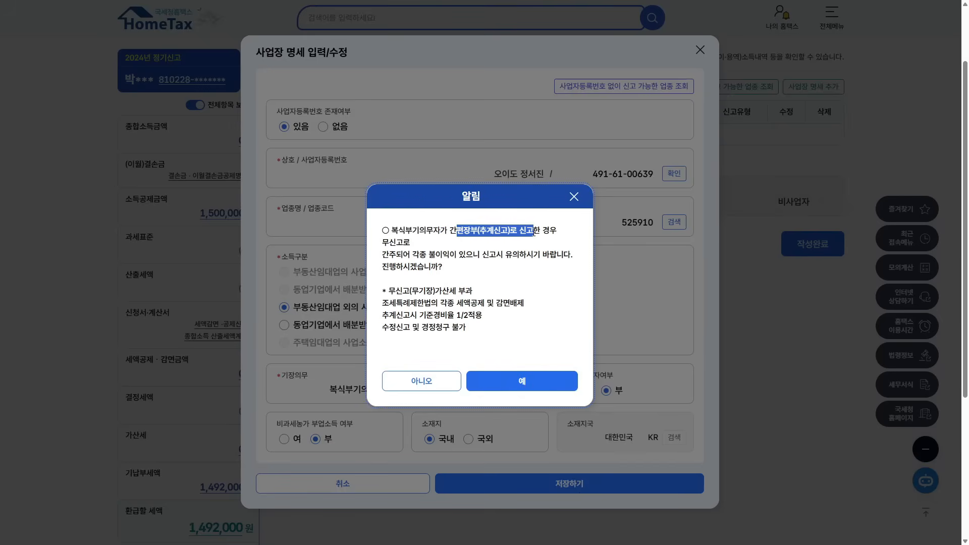
{"action": "left_click_drag", "start_coordinate": [382, 243], "coordinate": [533, 229]}
{"action": "left_click", "coordinate": [512, 381]}
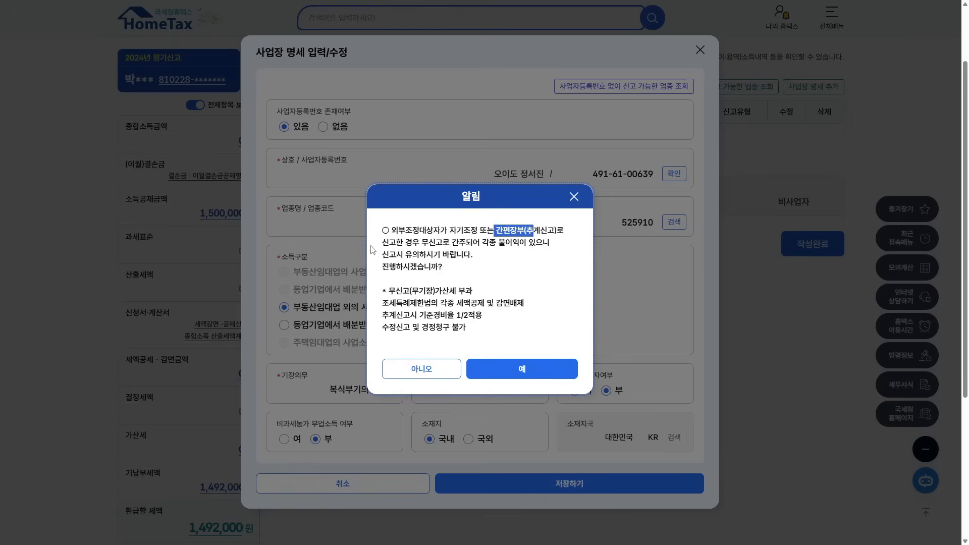
{"action": "left_click_drag", "start_coordinate": [383, 243], "coordinate": [478, 243]}
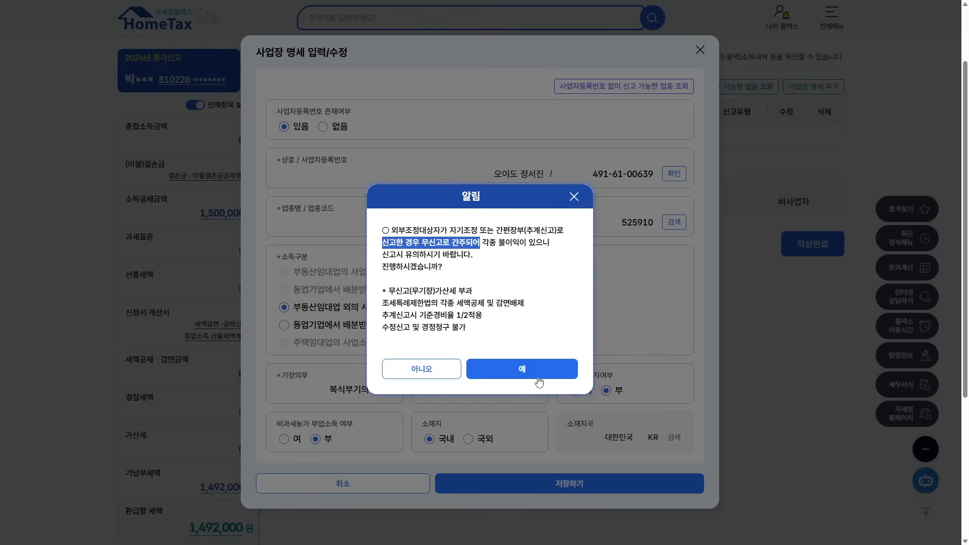
{"action": "left_click_drag", "start_coordinate": [393, 232], "coordinate": [450, 243]}
{"action": "left_click", "coordinate": [523, 369]}
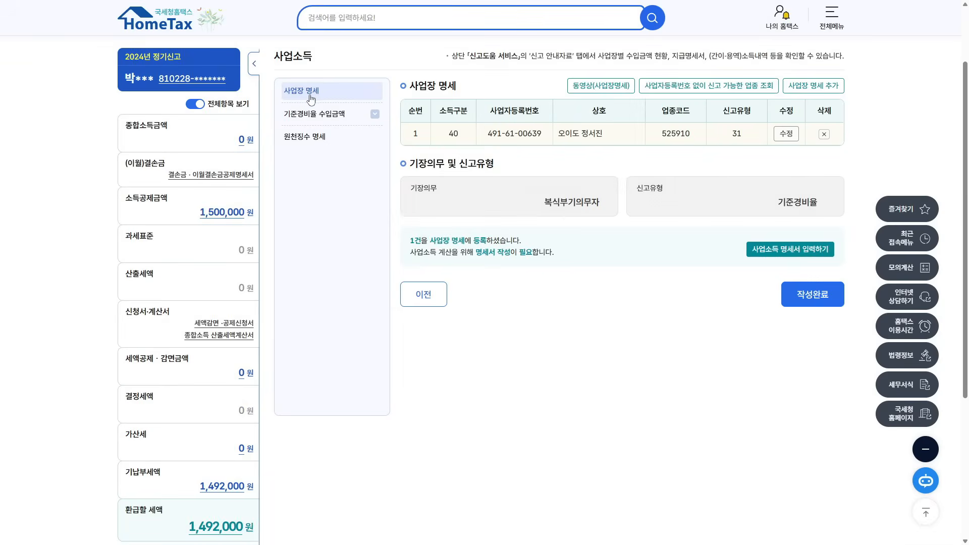
{"action": "triple_click", "coordinate": [421, 86]}
{"action": "left_click_drag", "start_coordinate": [407, 134], "coordinate": [836, 140]}
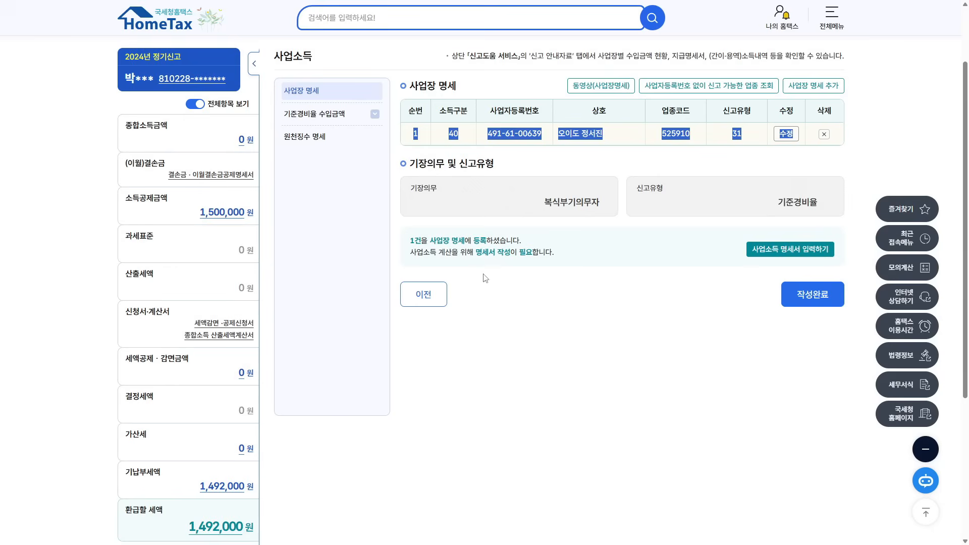
{"action": "double_click", "coordinate": [738, 135]}
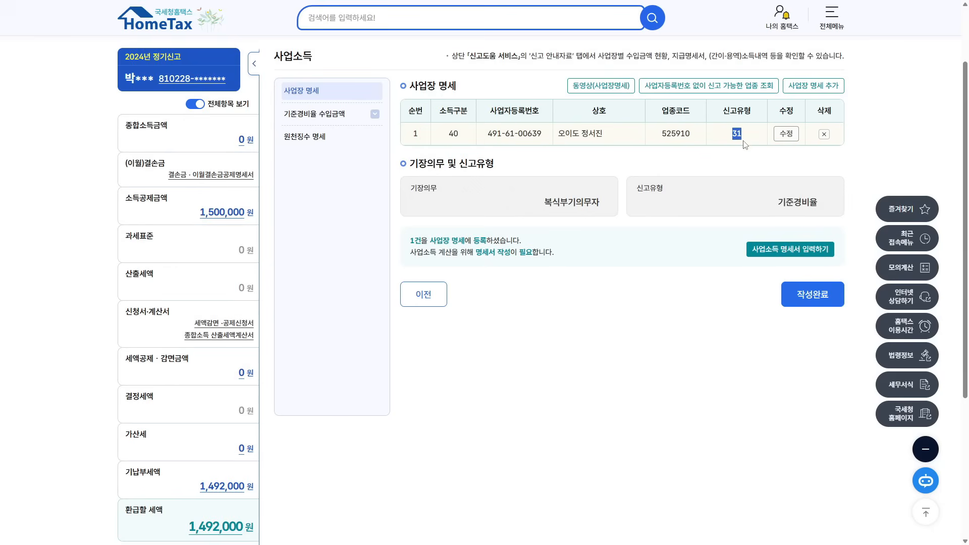
{"action": "left_click_drag", "start_coordinate": [494, 136], "coordinate": [647, 135]}
{"action": "double_click", "coordinate": [743, 137]}
- Finish the business list and go to the standard-expense-rate business details page
{"action": "left_click", "coordinate": [811, 294]}
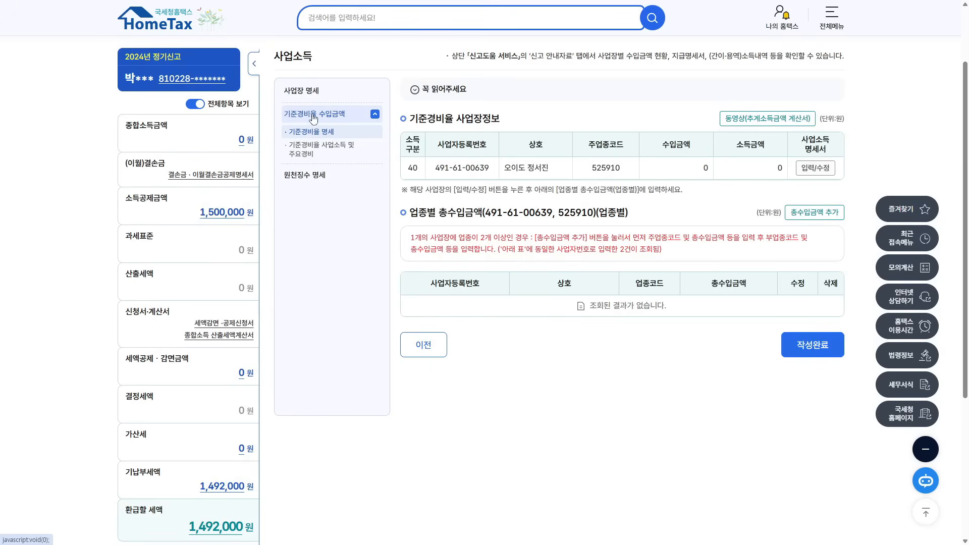
{"action": "left_click", "coordinate": [376, 115]}
{"action": "left_click", "coordinate": [322, 151]}
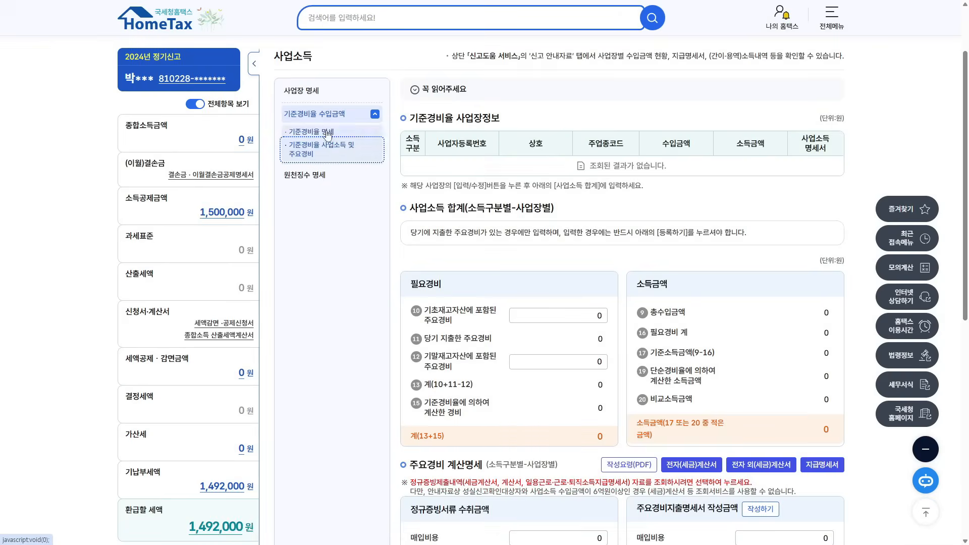
{"action": "left_click", "coordinate": [343, 132]}
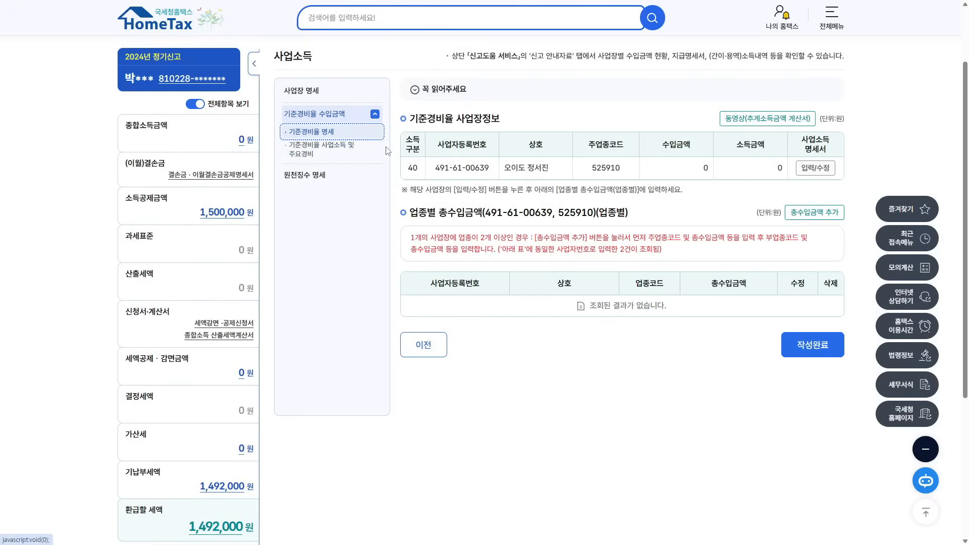
- Review the business information heading and the revenue and income amount columns
{"action": "left_click_drag", "start_coordinate": [410, 118], "coordinate": [458, 120]}
{"action": "left_click_drag", "start_coordinate": [658, 148], "coordinate": [693, 149]}
{"action": "left_click_drag", "start_coordinate": [410, 119], "coordinate": [453, 123]}
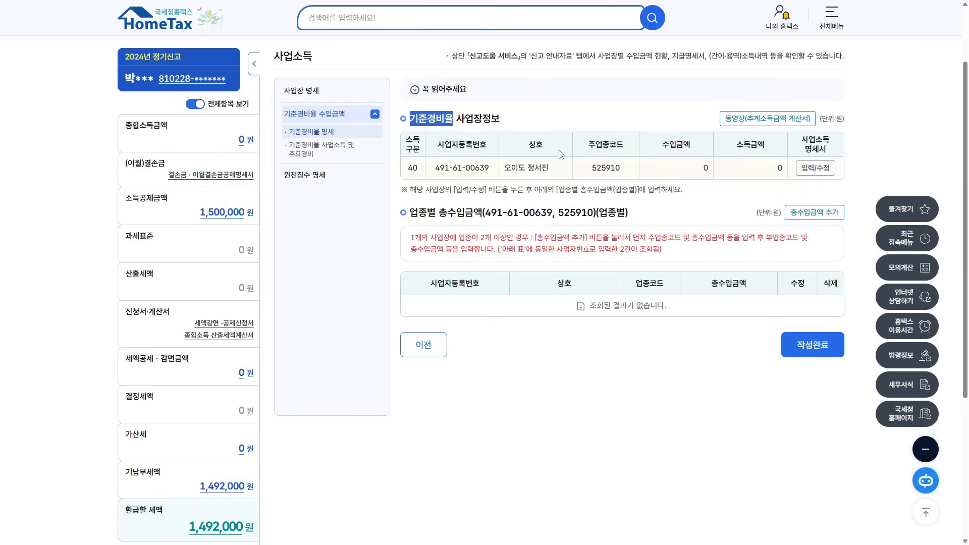
{"action": "left_click_drag", "start_coordinate": [677, 148], "coordinate": [651, 149]}
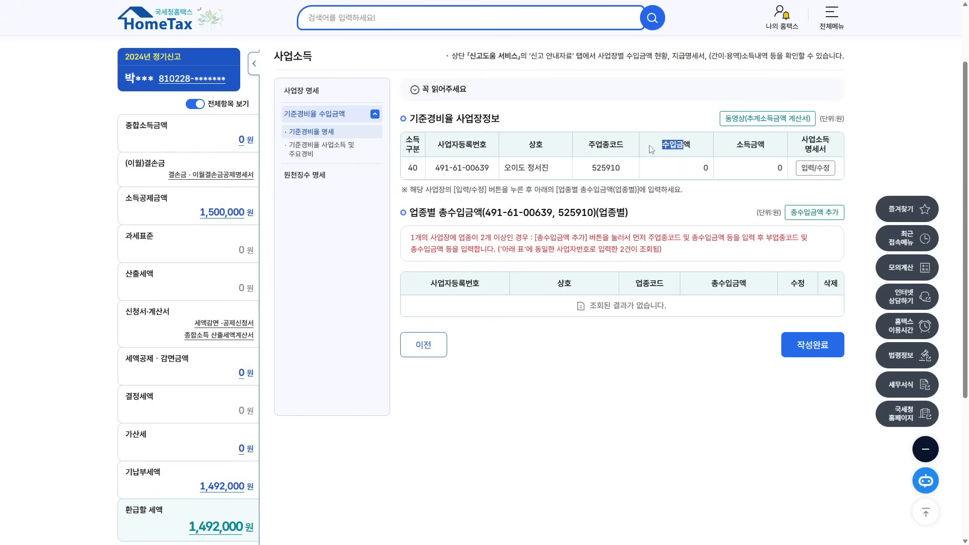
{"action": "left_click_drag", "start_coordinate": [737, 148], "coordinate": [775, 149]}
{"action": "left_click", "coordinate": [784, 175]}
- Open the 525910 business's revenue entry and its expense-rate questionnaire
{"action": "left_click", "coordinate": [820, 171]}
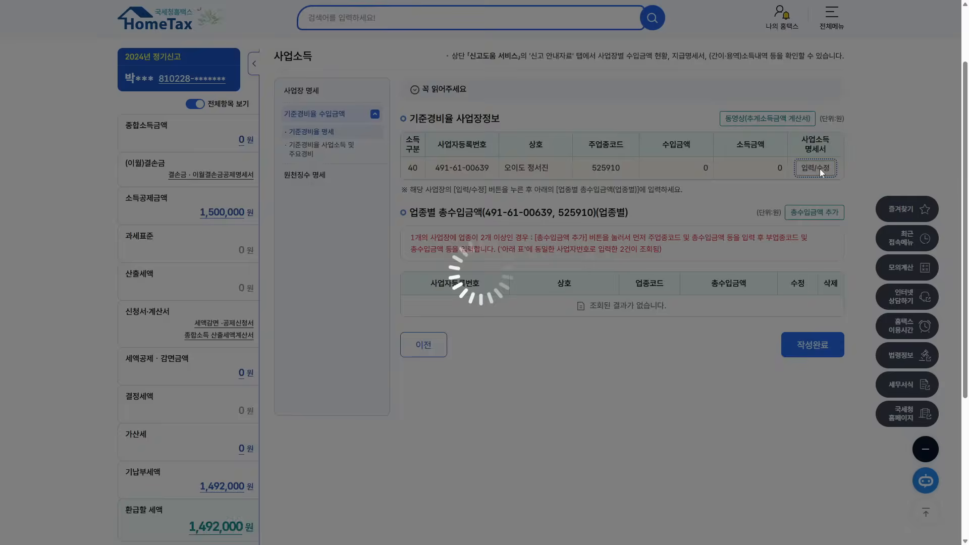
{"action": "left_click_drag", "start_coordinate": [410, 190], "coordinate": [689, 197]}
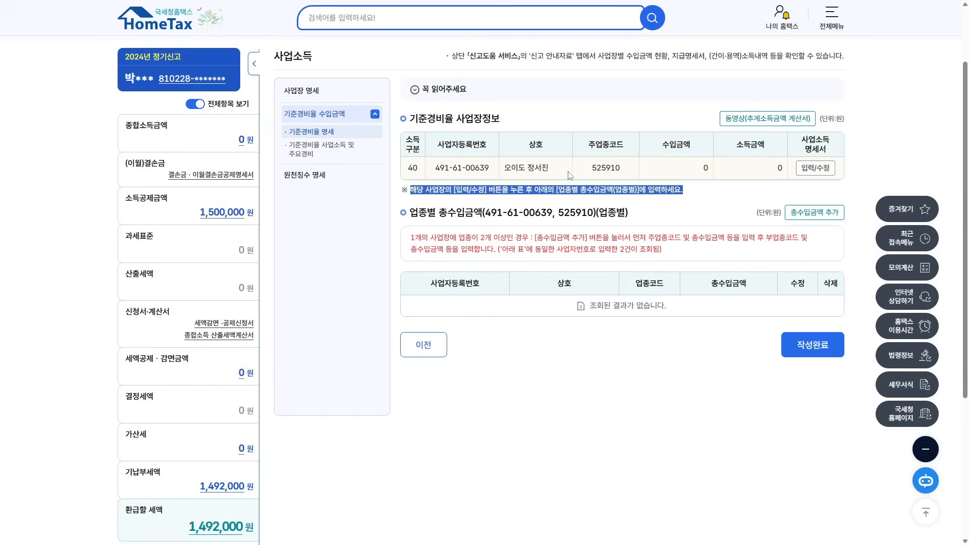
{"action": "left_click_drag", "start_coordinate": [467, 171], "coordinate": [651, 171]}
{"action": "left_click", "coordinate": [820, 168]}
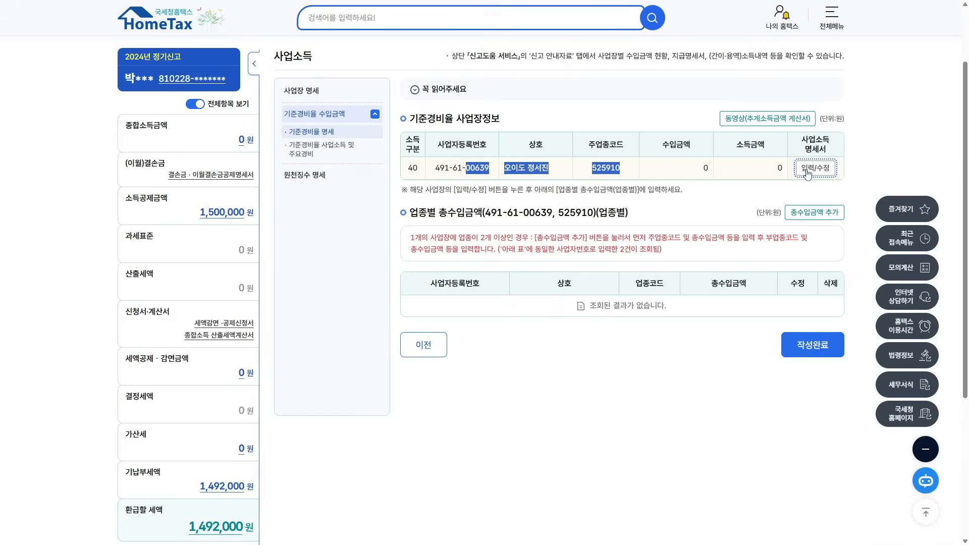
{"action": "left_click_drag", "start_coordinate": [419, 218], "coordinate": [662, 250]}
{"action": "left_click", "coordinate": [694, 226]}
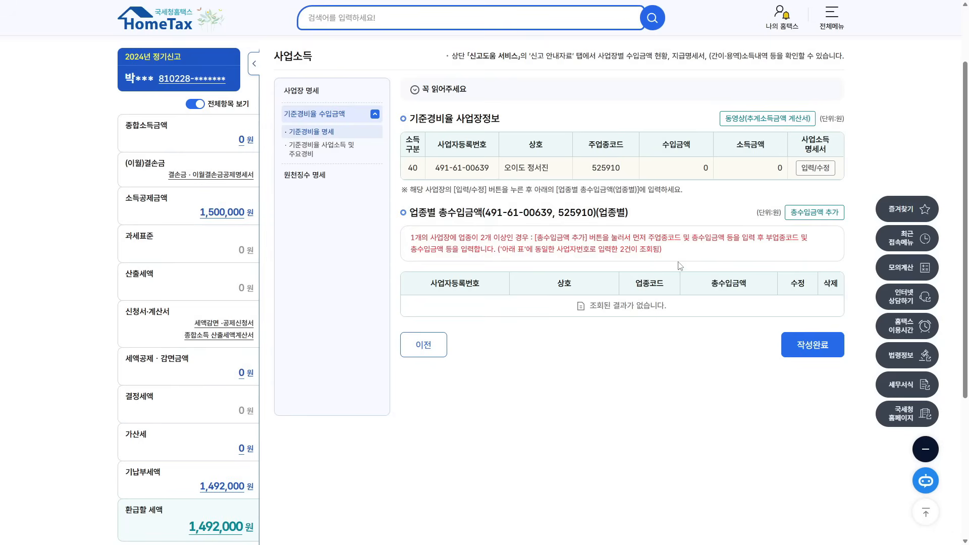
{"action": "left_click", "coordinate": [804, 219]}
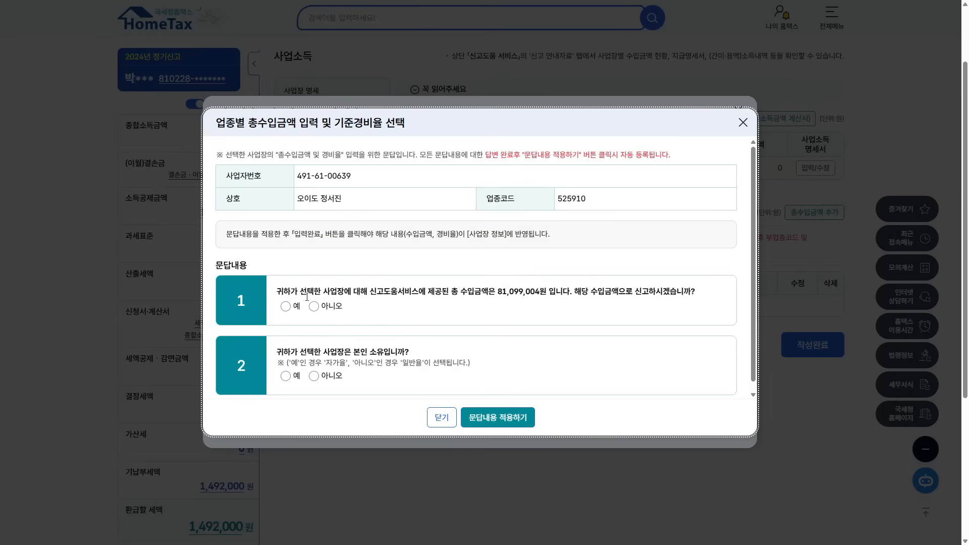
- Answer 예 to reporting 81,099,004원 and 아니오 to self-owned premises, then apply the answers
{"action": "left_click_drag", "start_coordinate": [277, 291], "coordinate": [687, 292]}
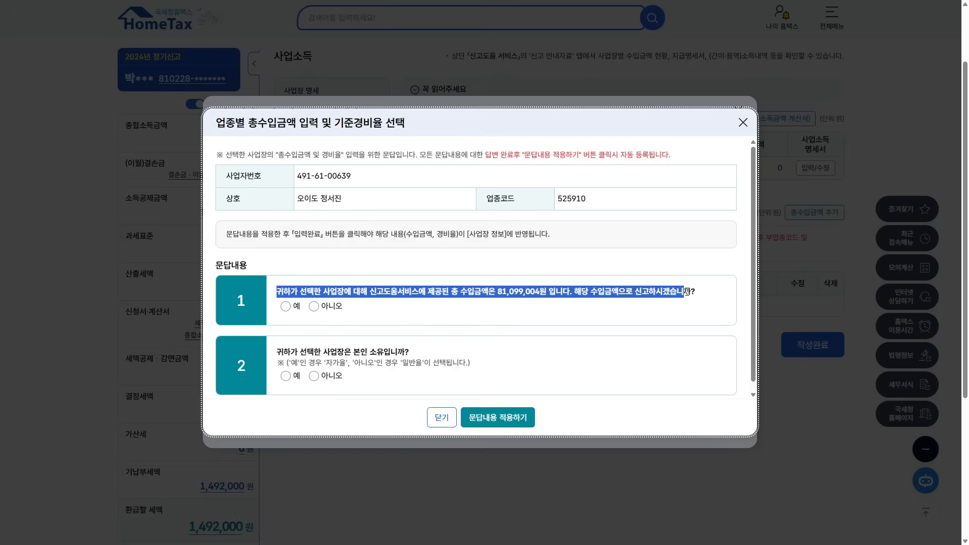
{"action": "left_click", "coordinate": [286, 305]}
{"action": "left_click_drag", "start_coordinate": [277, 352], "coordinate": [398, 350]}
{"action": "left_click", "coordinate": [314, 376]}
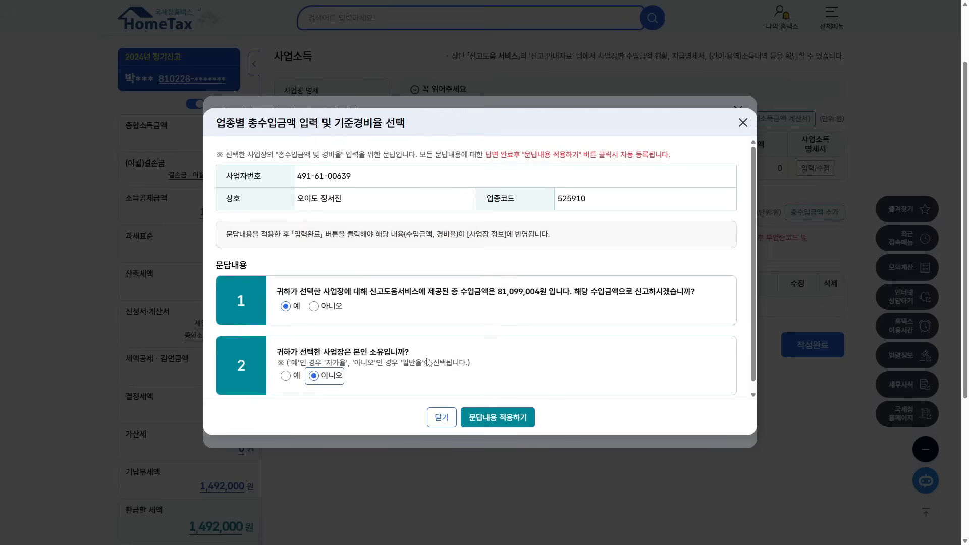
{"action": "left_click", "coordinate": [286, 376]}
{"action": "left_click", "coordinate": [313, 376]}
{"action": "left_click", "coordinate": [493, 417]}
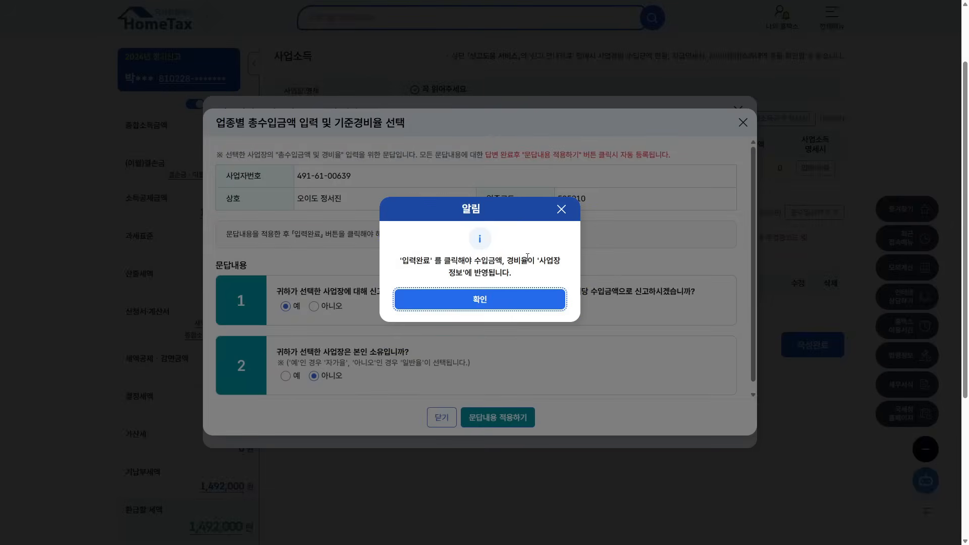
{"action": "left_click", "coordinate": [481, 301]}
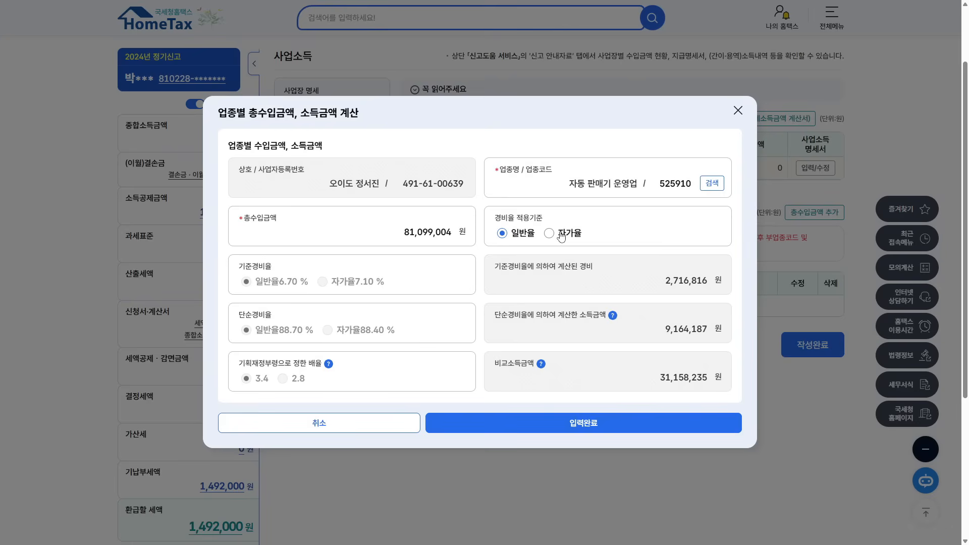
{"action": "left_click", "coordinate": [361, 287]}
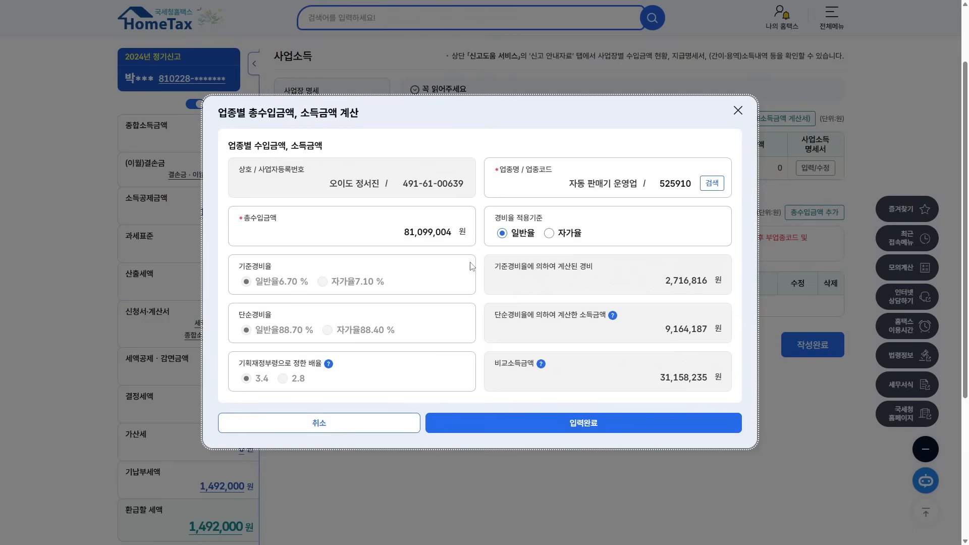
{"action": "double_click", "coordinate": [684, 280]}
{"action": "left_click_drag", "start_coordinate": [237, 314], "coordinate": [396, 337]}
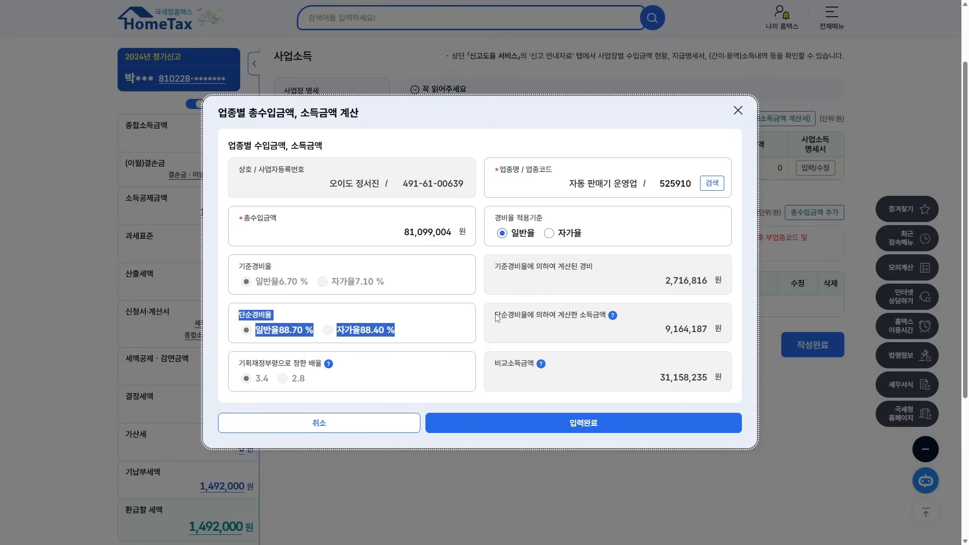
{"action": "left_click_drag", "start_coordinate": [497, 319], "coordinate": [706, 331]}
{"action": "double_click", "coordinate": [431, 232]}
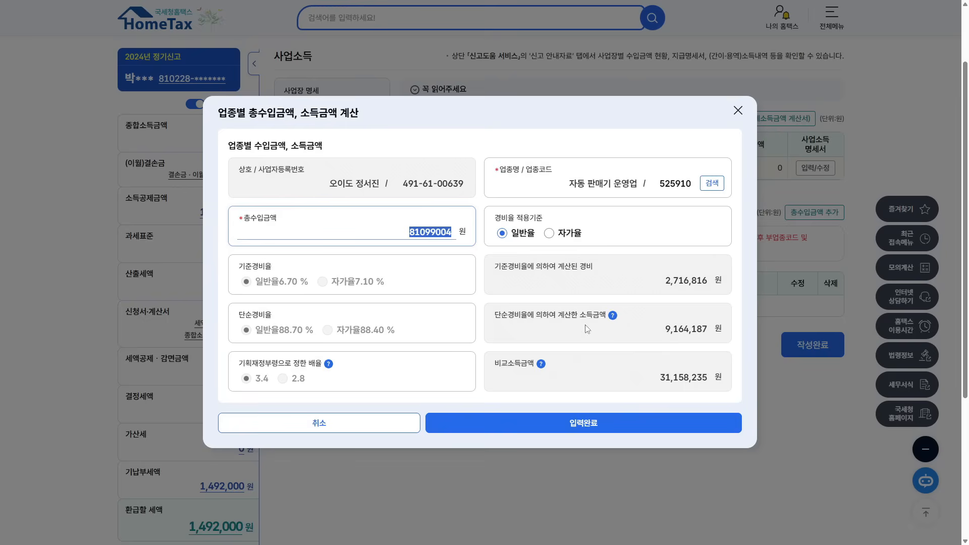
{"action": "left_click_drag", "start_coordinate": [656, 333], "coordinate": [713, 336]}
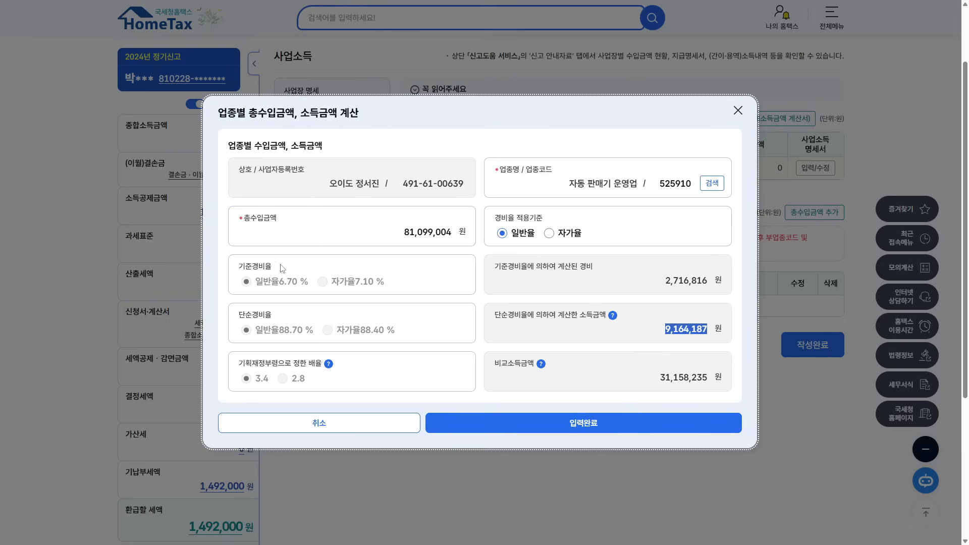
{"action": "left_click_drag", "start_coordinate": [661, 280], "coordinate": [711, 283]}
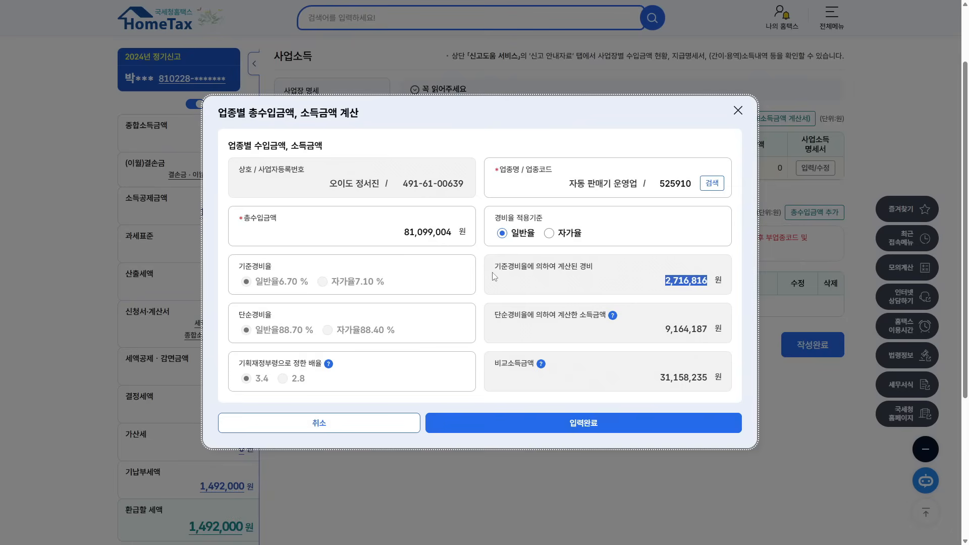
{"action": "left_click_drag", "start_coordinate": [660, 335], "coordinate": [710, 333]}
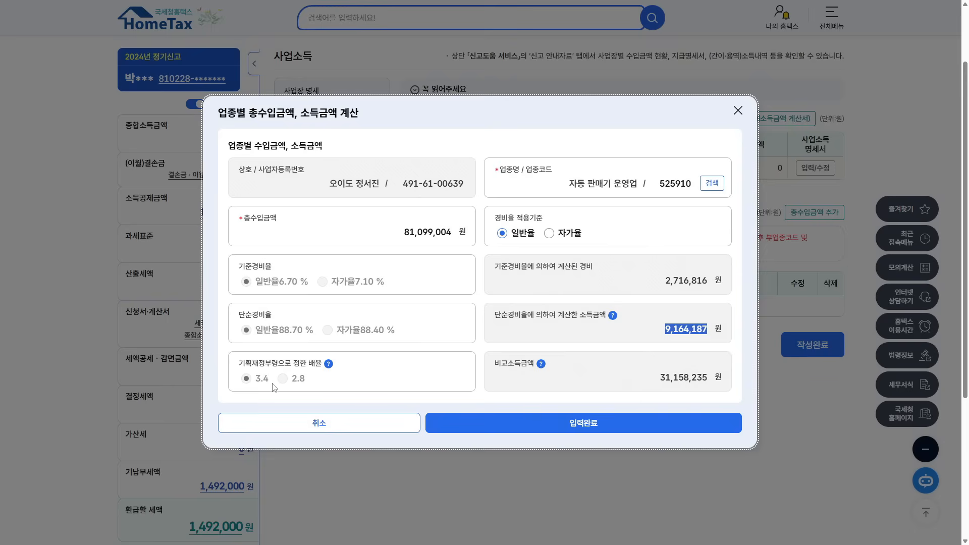
{"action": "left_click", "coordinate": [329, 364]}
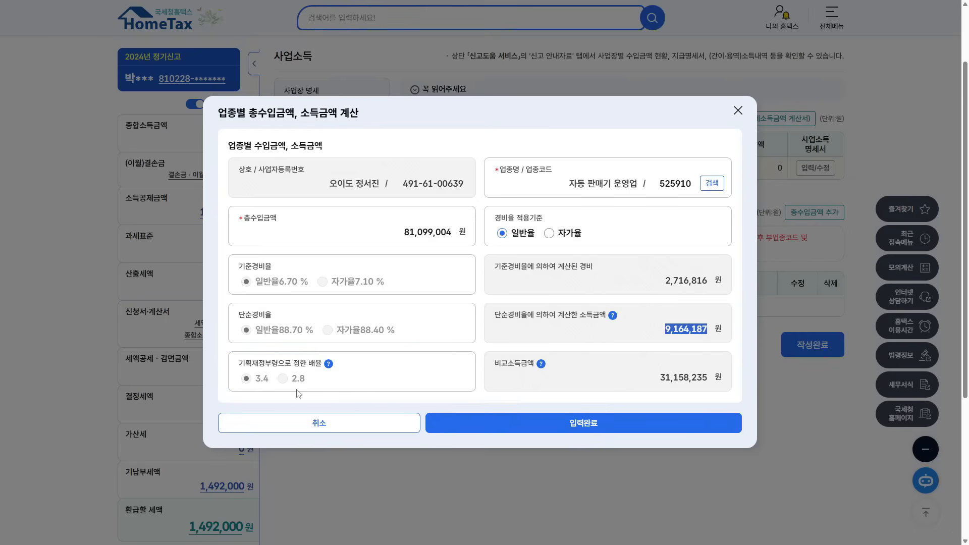
{"action": "double_click", "coordinate": [701, 330]}
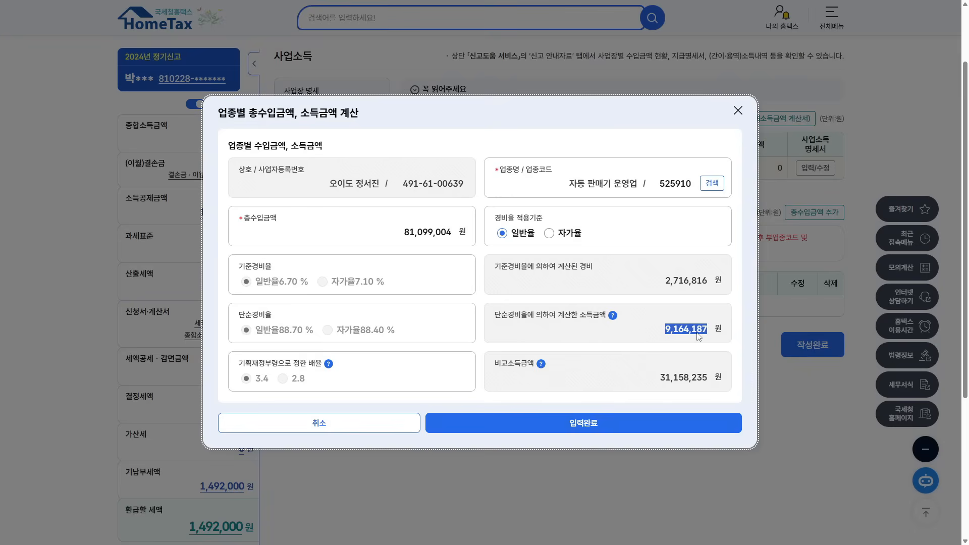
{"action": "left_click_drag", "start_coordinate": [659, 378], "coordinate": [709, 381]}
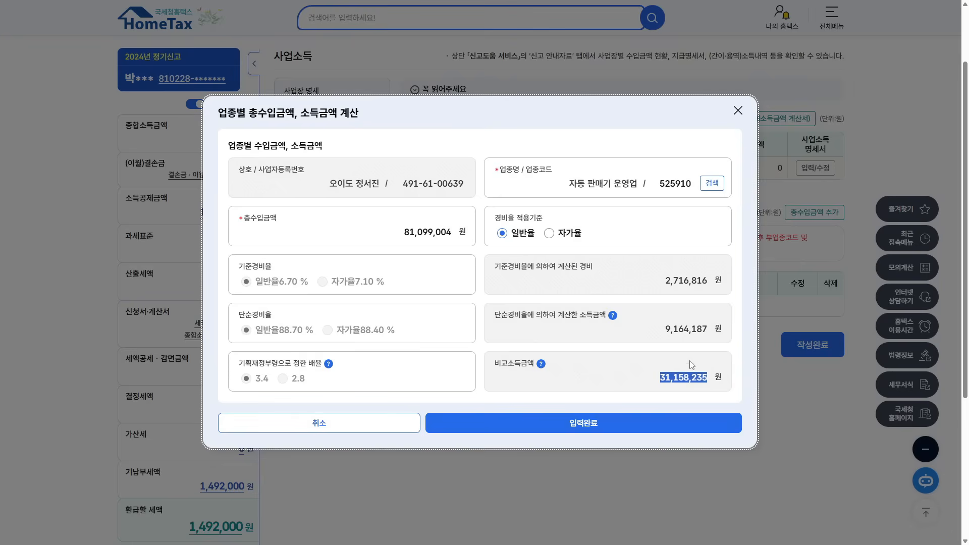
{"action": "left_click", "coordinate": [448, 232]}
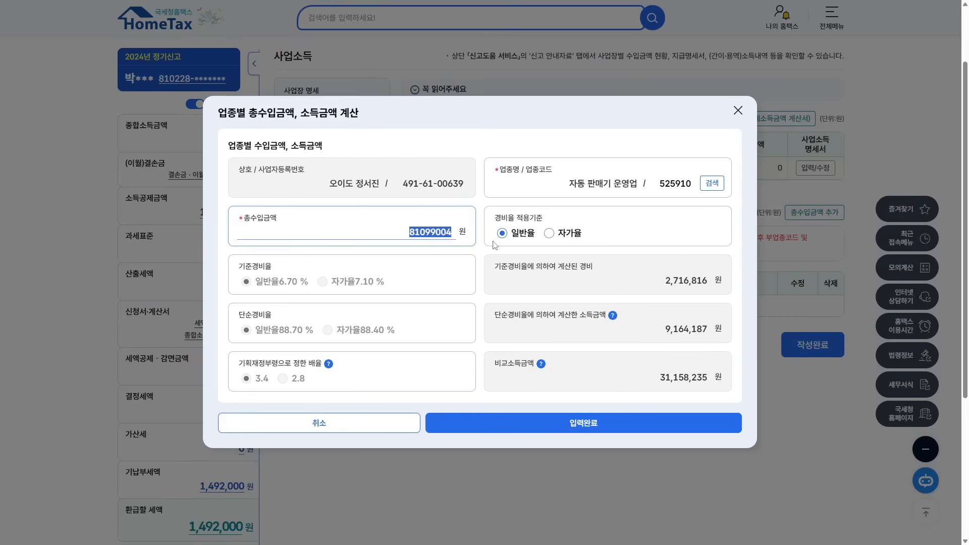
{"action": "left_click_drag", "start_coordinate": [659, 378], "coordinate": [720, 379]}
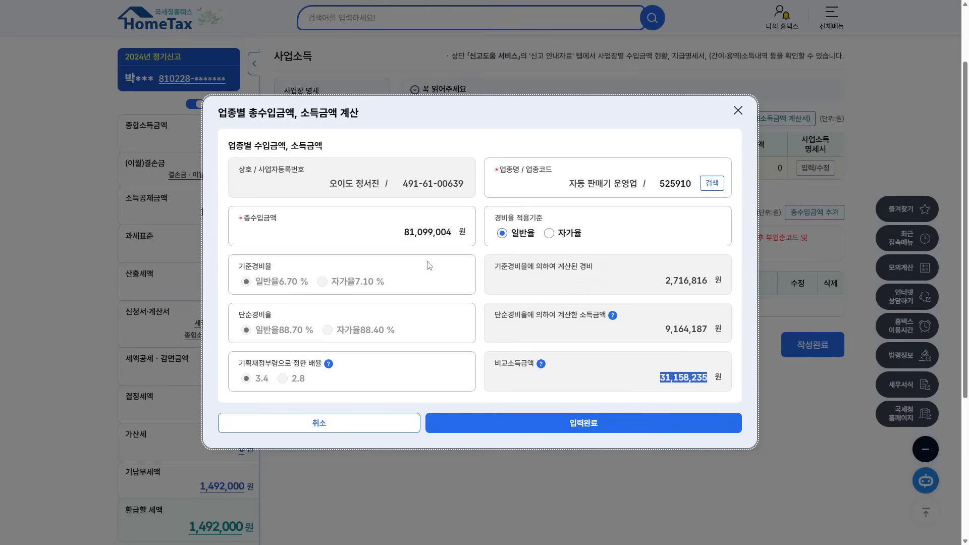
{"action": "left_click", "coordinate": [405, 237]}
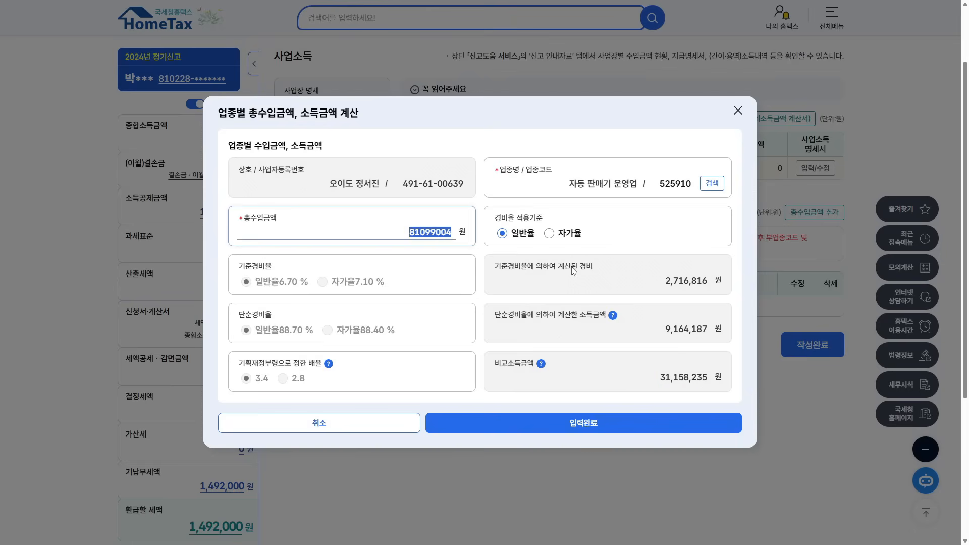
{"action": "left_click_drag", "start_coordinate": [656, 281], "coordinate": [711, 291]}
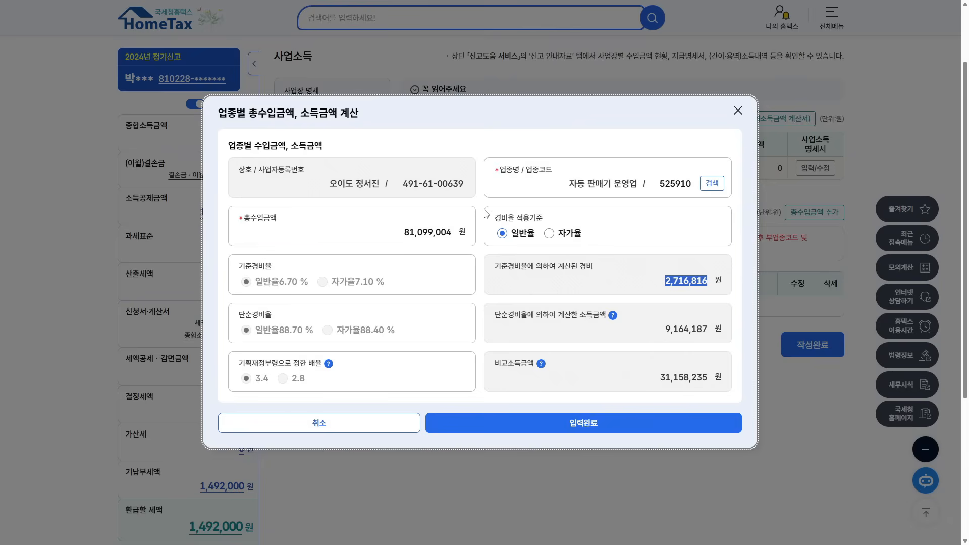
{"action": "left_click_drag", "start_coordinate": [659, 379], "coordinate": [712, 379]}
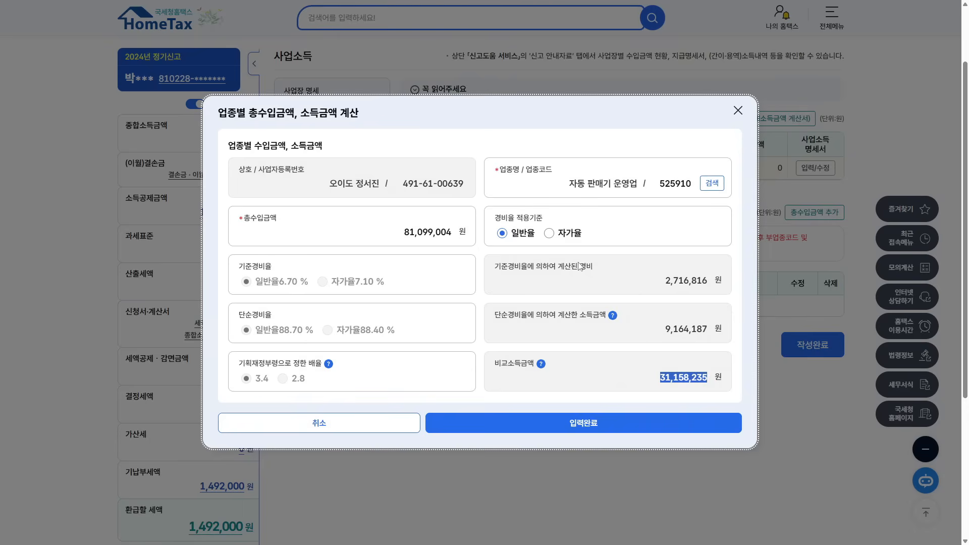
{"action": "left_click_drag", "start_coordinate": [272, 331], "coordinate": [408, 329]}
{"action": "left_click_drag", "start_coordinate": [635, 380], "coordinate": [708, 380]}
- Complete the calculation, check 81,099,004원 revenue and 31,158,235원 income, and save the business entry
{"action": "left_click", "coordinate": [599, 425]}
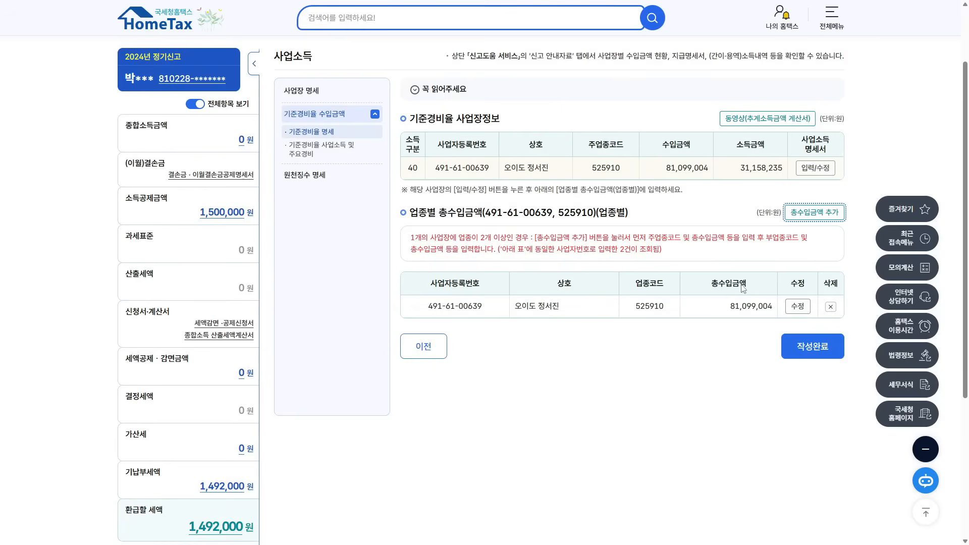
{"action": "left_click_drag", "start_coordinate": [429, 308], "coordinate": [777, 309]}
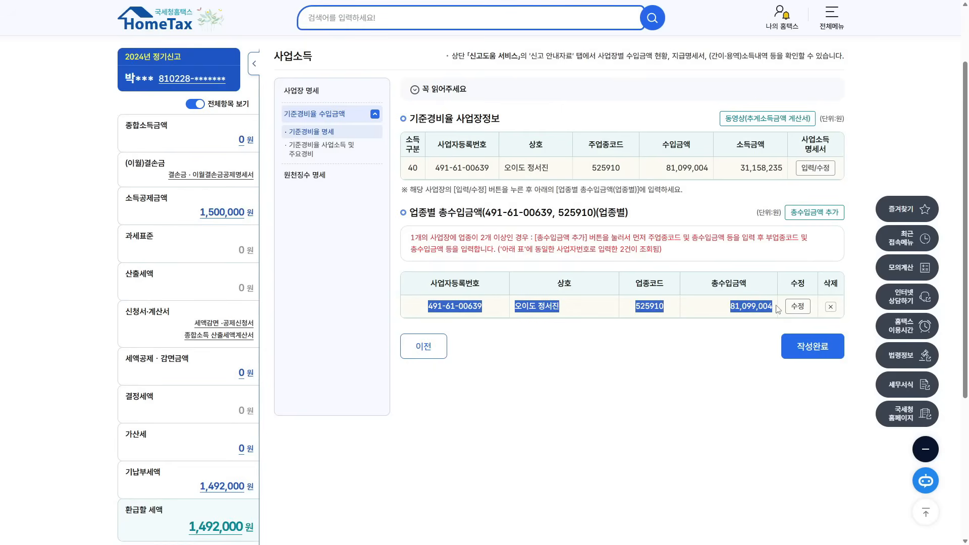
{"action": "double_click", "coordinate": [669, 170]}
{"action": "left_click_drag", "start_coordinate": [740, 168], "coordinate": [788, 169]}
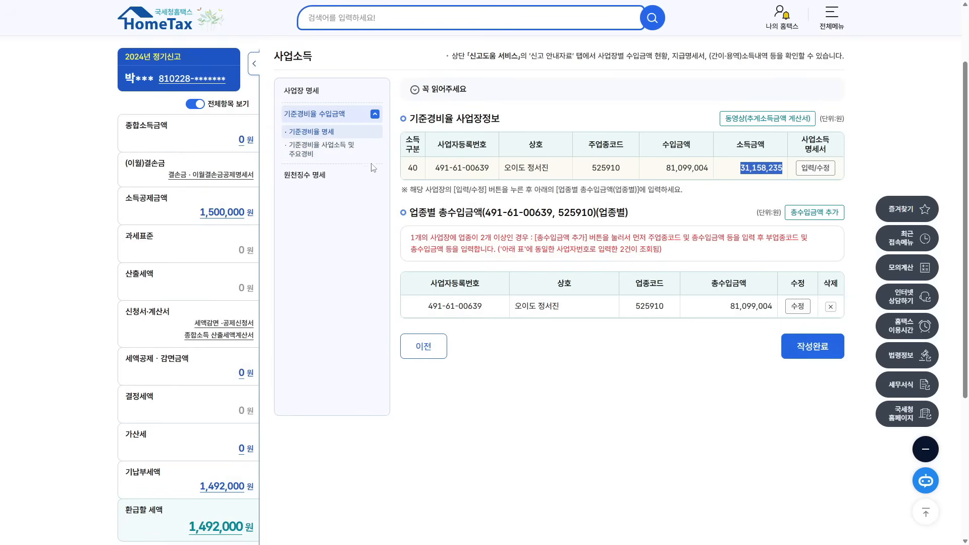
{"action": "left_click", "coordinate": [806, 346]}
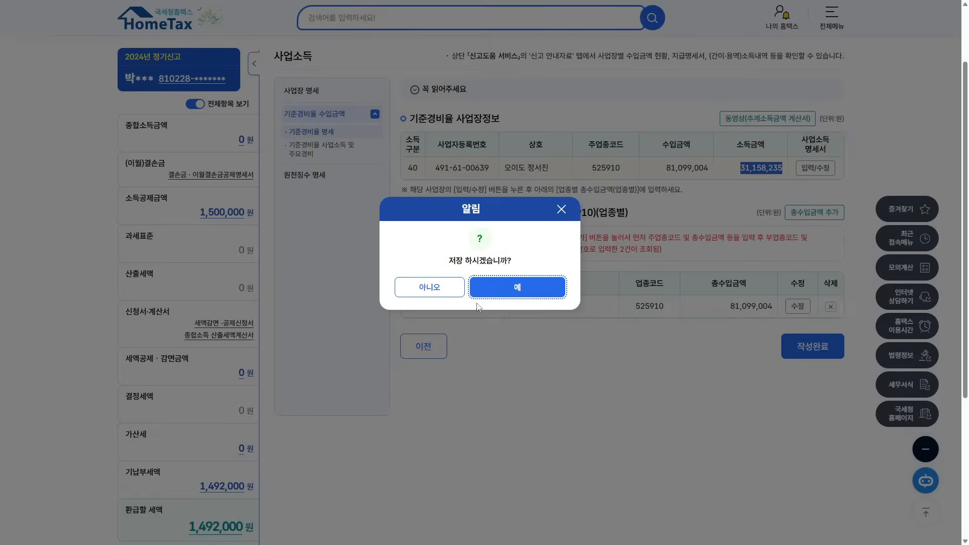
{"action": "left_click", "coordinate": [503, 282]}
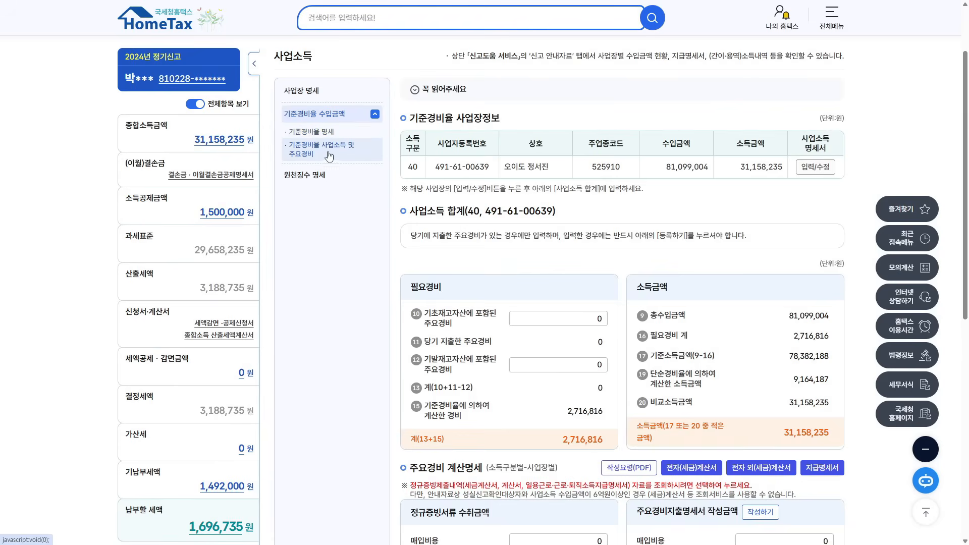
- Review the 기준경비율 business row's revenue and income, then load its 사업소득 합계 summary
{"action": "left_click_drag", "start_coordinate": [410, 117], "coordinate": [501, 119]}
{"action": "left_click_drag", "start_coordinate": [435, 168], "coordinate": [611, 168]}
{"action": "left_click_drag", "start_coordinate": [665, 147], "coordinate": [794, 171]}
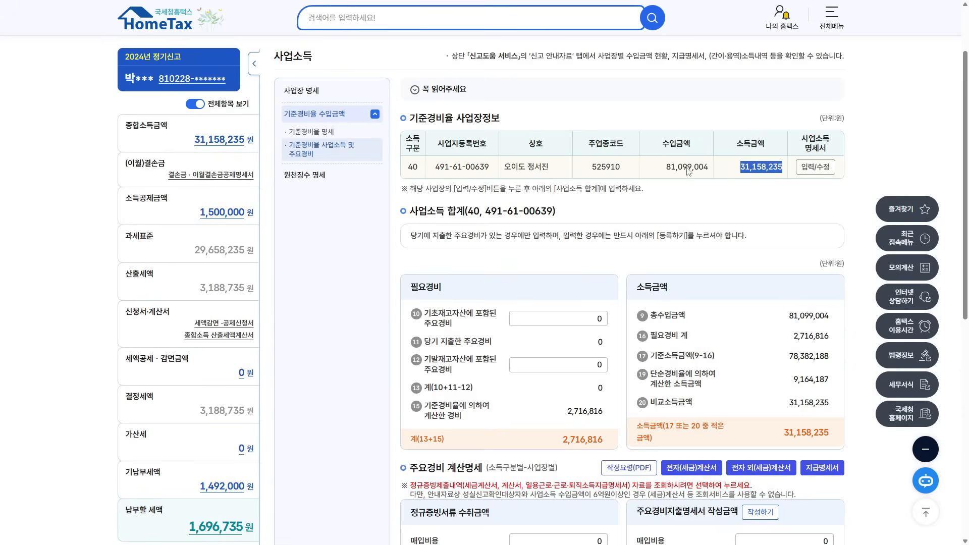
{"action": "left_click", "coordinate": [752, 171]}
{"action": "left_click_drag", "start_coordinate": [412, 188], "coordinate": [484, 190]}
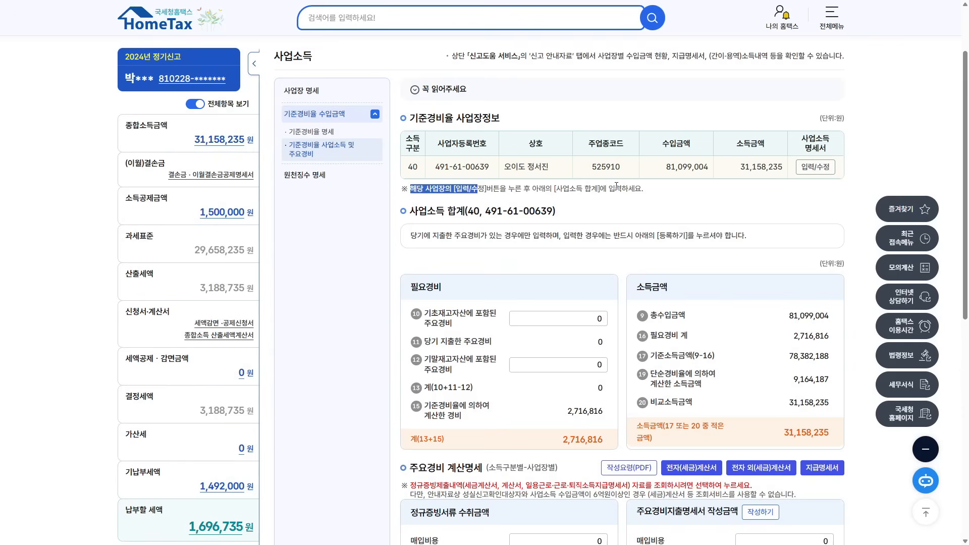
{"action": "left_click", "coordinate": [424, 184]}
{"action": "left_click_drag", "start_coordinate": [406, 167], "coordinate": [691, 163]}
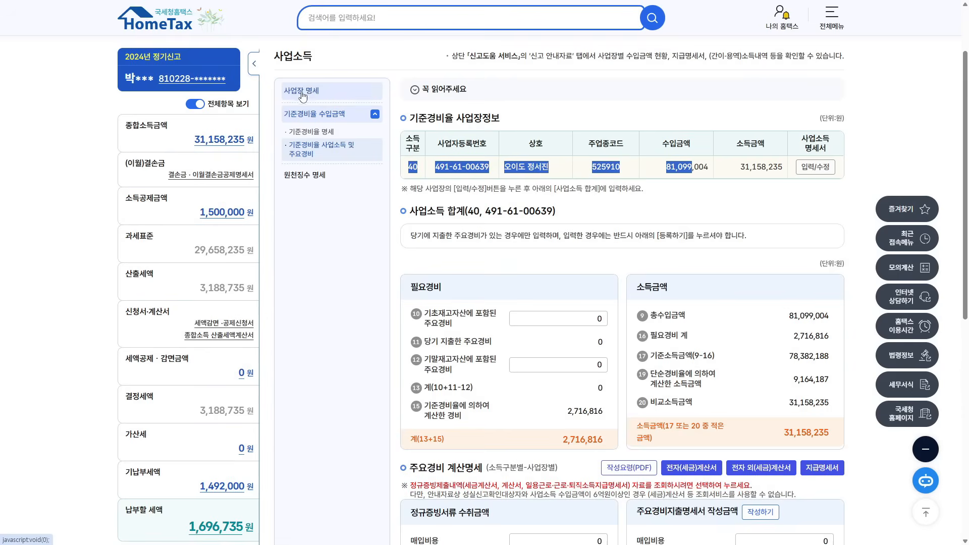
{"action": "left_click", "coordinate": [407, 172]}
{"action": "left_click_drag", "start_coordinate": [407, 172], "coordinate": [699, 167]}
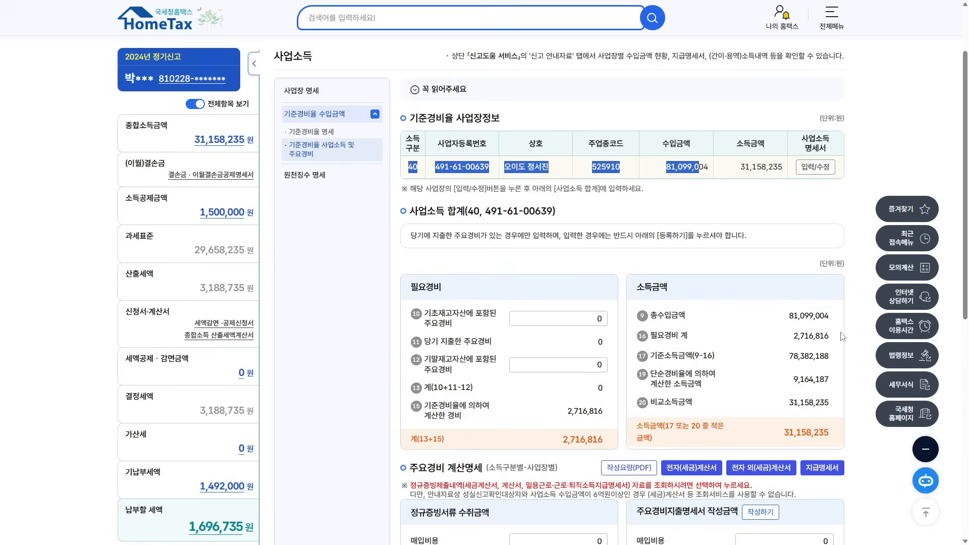
{"action": "left_click", "coordinate": [808, 167]}
- Review the necessary-expenses panel (2,716,816원 total) and the income amount panel
{"action": "scroll", "coordinate": [646, 353], "scroll_direction": "down", "scroll_amount": 4}
{"action": "left_click_drag", "start_coordinate": [410, 85], "coordinate": [673, 91]}
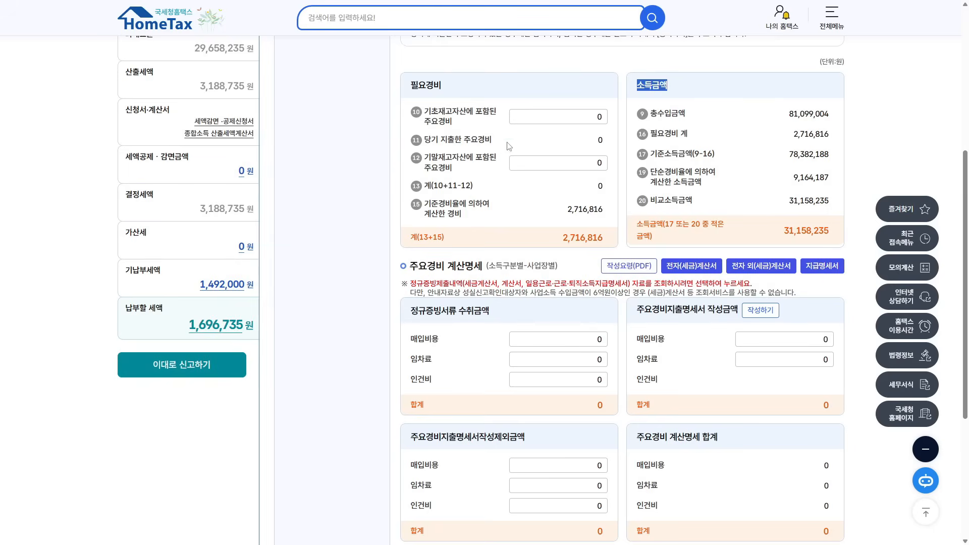
{"action": "left_click_drag", "start_coordinate": [422, 85], "coordinate": [439, 108]}
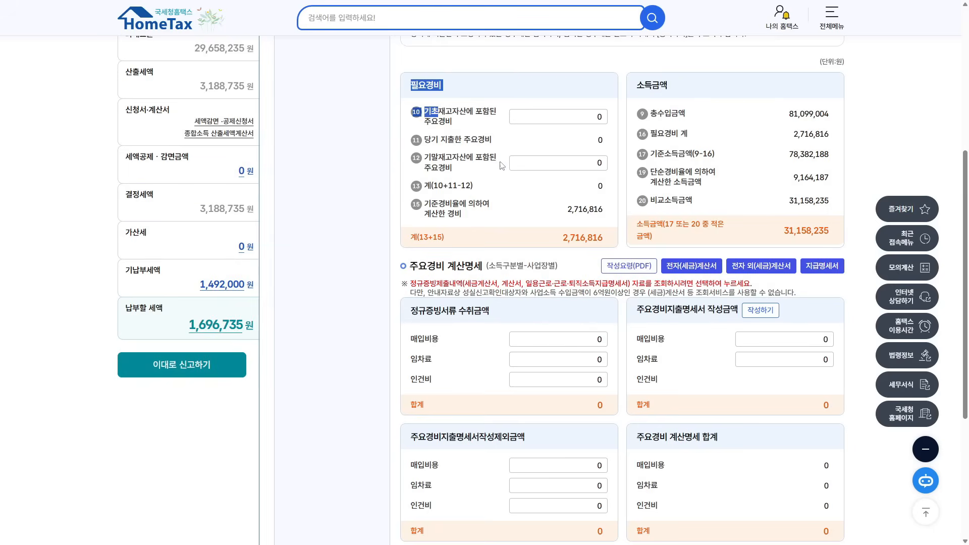
{"action": "scroll", "coordinate": [502, 167], "scroll_direction": "up", "scroll_amount": 3}
{"action": "left_click_drag", "start_coordinate": [661, 77], "coordinate": [713, 101]}
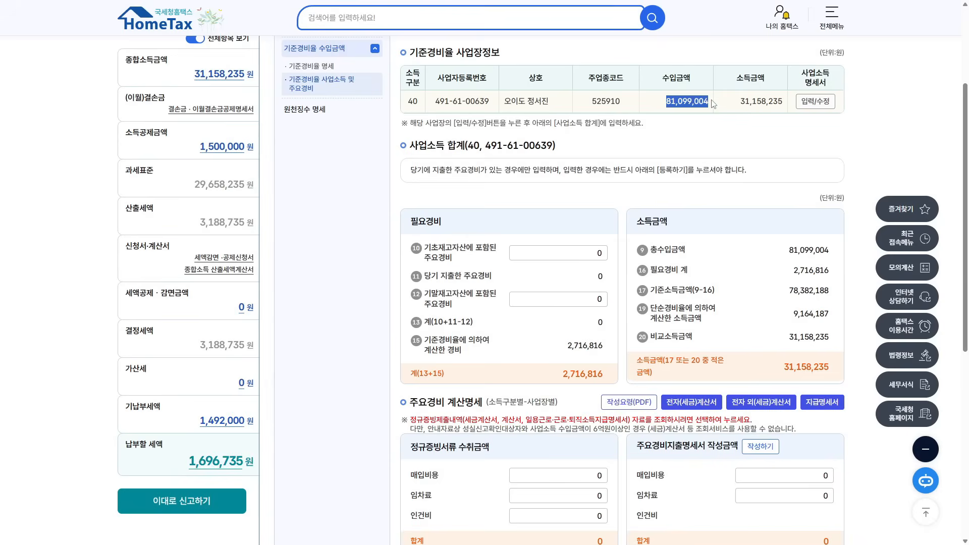
{"action": "left_click_drag", "start_coordinate": [410, 225], "coordinate": [451, 230]}
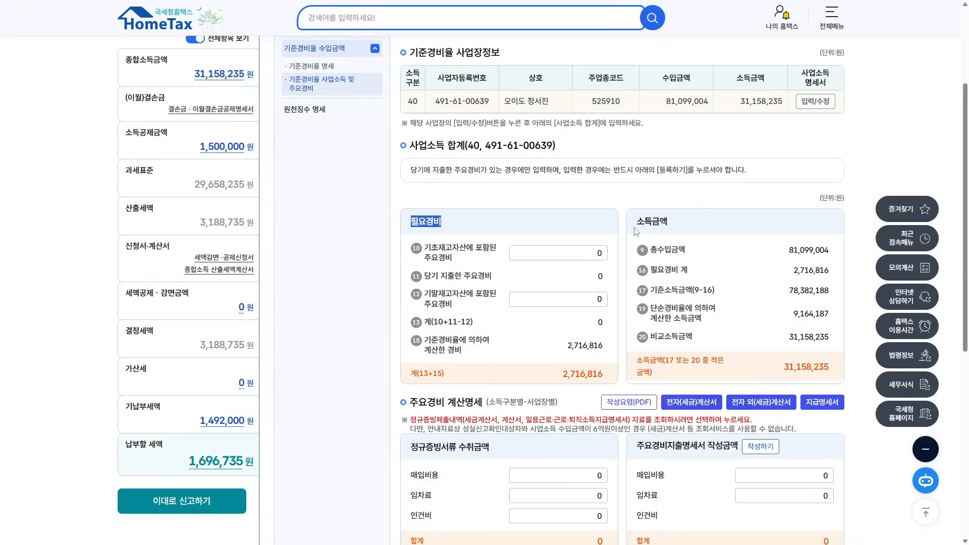
{"action": "left_click_drag", "start_coordinate": [635, 225], "coordinate": [677, 227]}
{"action": "left_click_drag", "start_coordinate": [413, 222], "coordinate": [451, 228]}
{"action": "left_click_drag", "start_coordinate": [540, 373], "coordinate": [599, 375]}
- Review the current-year and ending-inventory main-expense items, then switch to the cafe's tax guide index
{"action": "left_click_drag", "start_coordinate": [424, 277], "coordinate": [491, 283]}
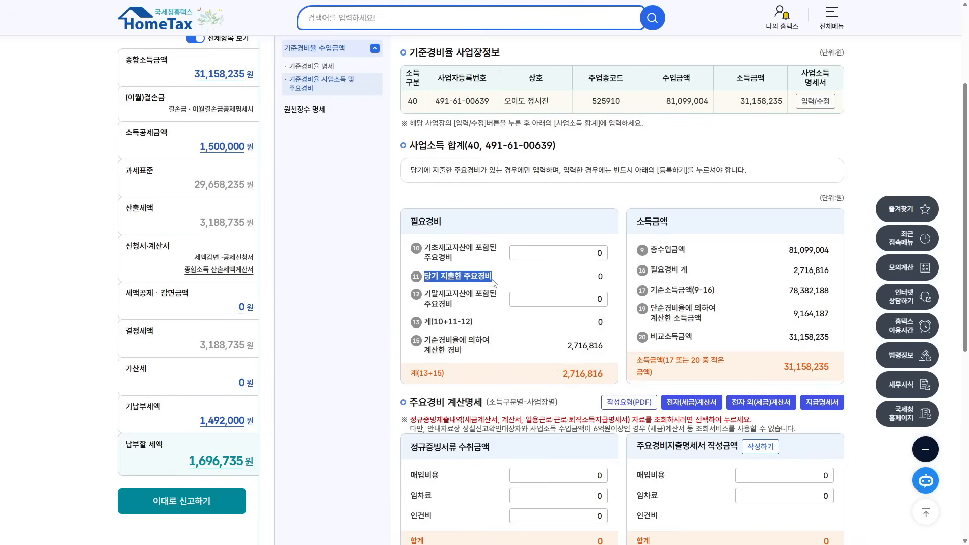
{"action": "scroll", "coordinate": [547, 277], "scroll_direction": "down", "scroll_amount": 4}
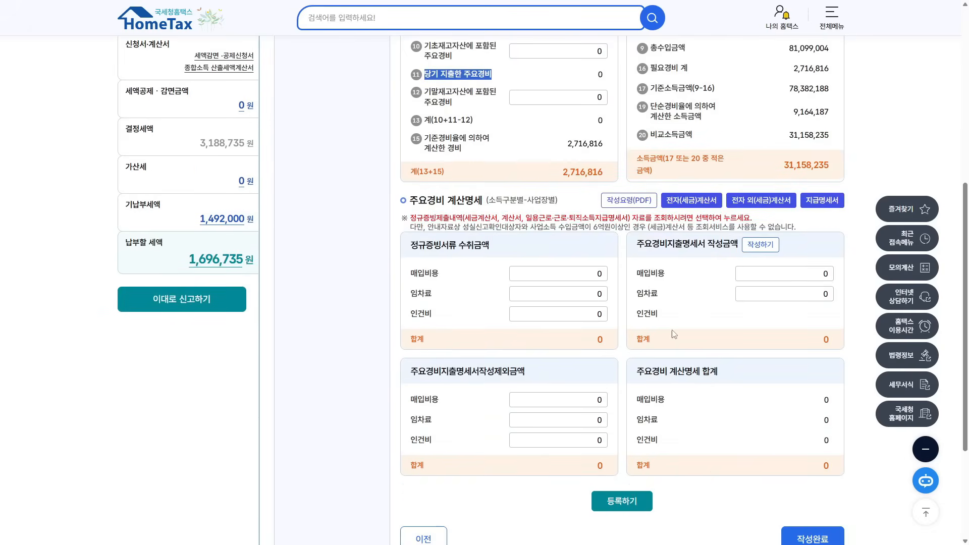
{"action": "scroll", "coordinate": [593, 80], "scroll_direction": "up", "scroll_amount": 2}
{"action": "left_click_drag", "start_coordinate": [425, 150], "coordinate": [500, 145]}
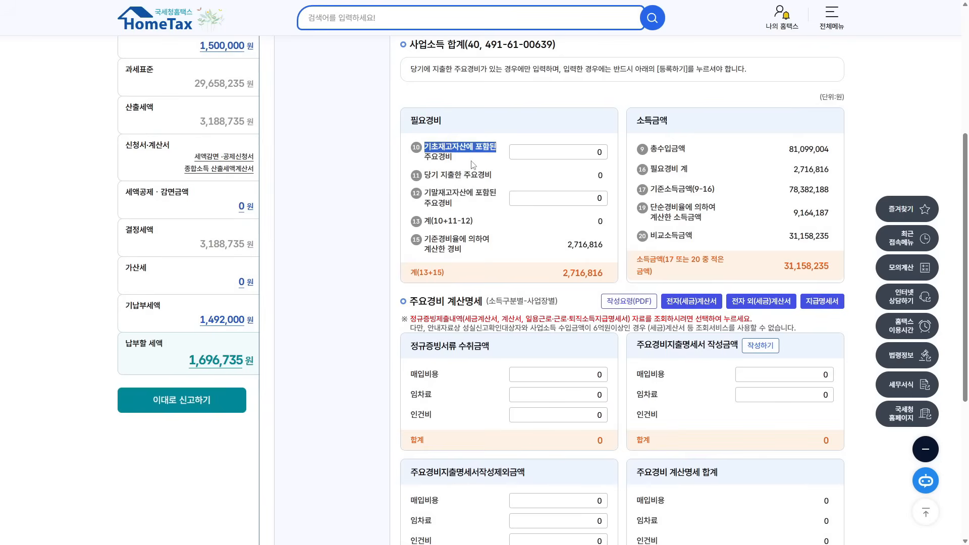
{"action": "left_click_drag", "start_coordinate": [428, 162], "coordinate": [461, 157]}
{"action": "left_click_drag", "start_coordinate": [425, 194], "coordinate": [490, 192]}
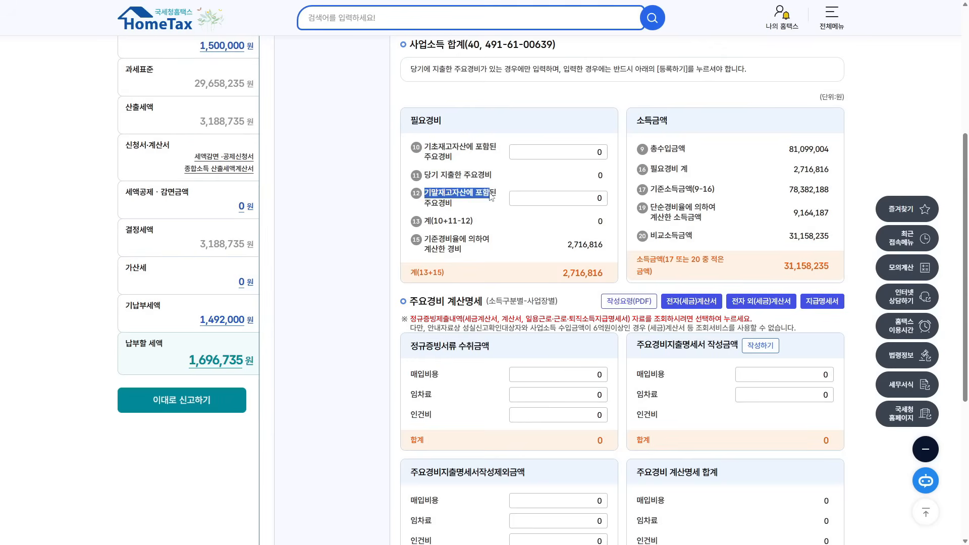
{"action": "left_click_drag", "start_coordinate": [425, 205], "coordinate": [459, 209]}
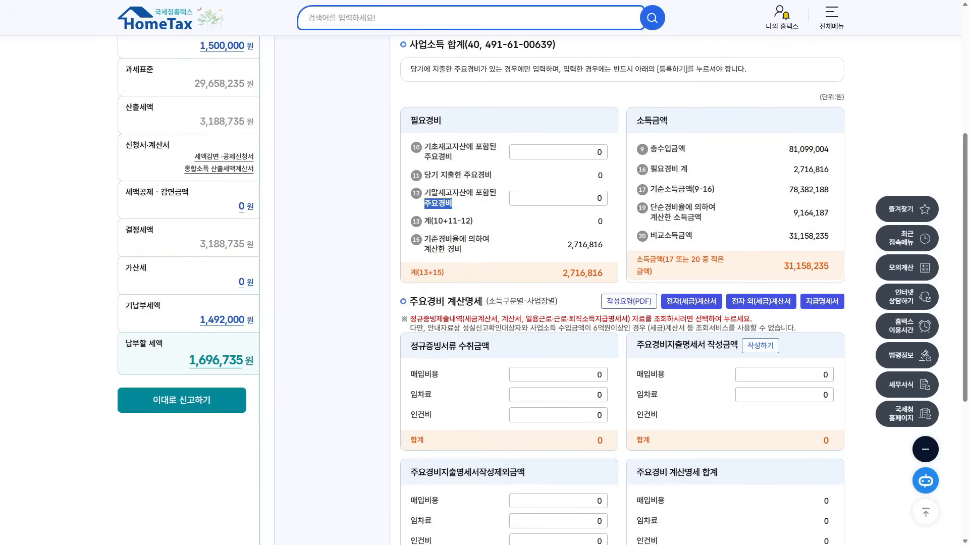
{"action": "key", "text": "ctrl+Tab"}
{"action": "scroll", "coordinate": [866, 231], "scroll_direction": "down", "scroll_amount": 1}
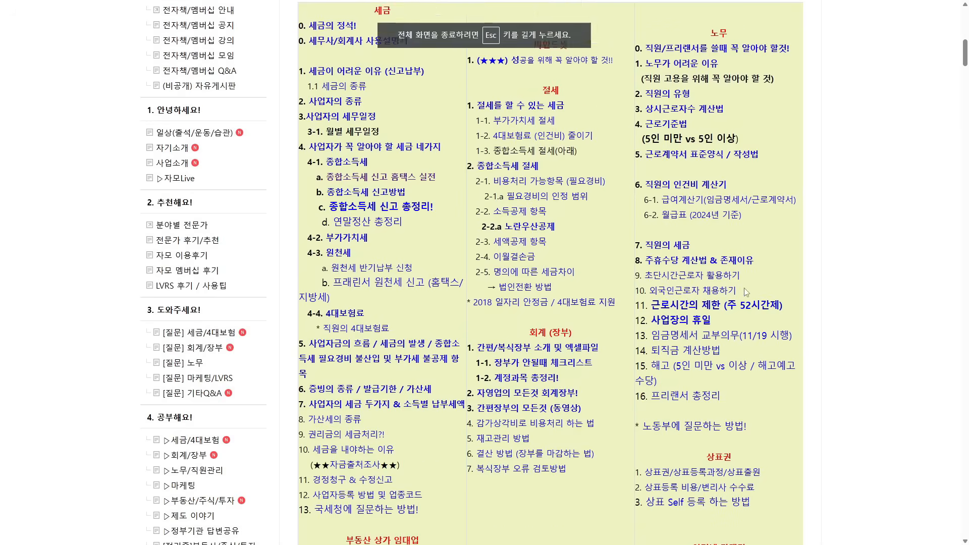
- Open the inventory-management YouTube video, then return to HomeTax's current-year main-expense items
{"action": "left_click", "coordinate": [503, 430]}
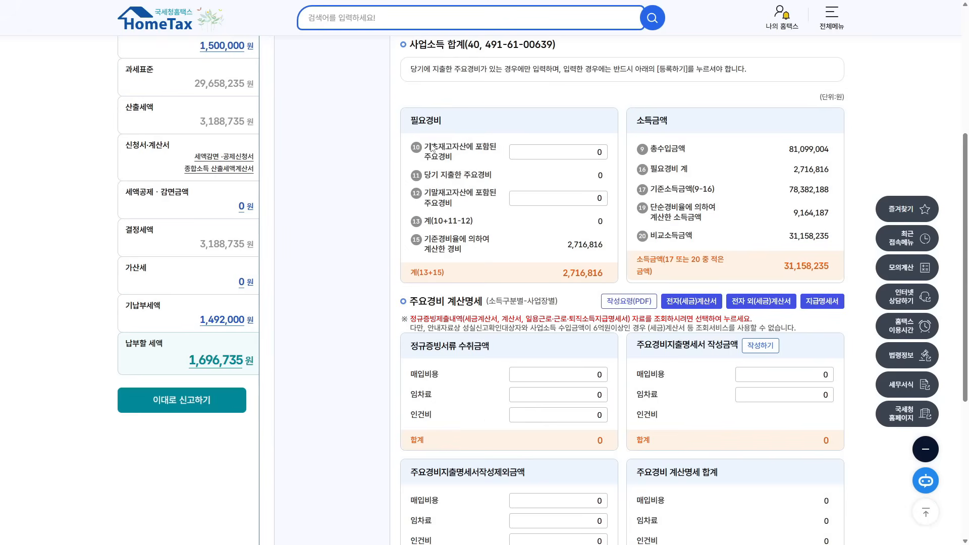
{"action": "left_click_drag", "start_coordinate": [432, 147], "coordinate": [477, 162]}
{"action": "left_click_drag", "start_coordinate": [423, 194], "coordinate": [463, 208]}
{"action": "left_click_drag", "start_coordinate": [427, 176], "coordinate": [499, 178]}
- Review the excluded-amount and main-expense total sections of 주요경비 계산명세
{"action": "scroll", "coordinate": [610, 285], "scroll_direction": "down", "scroll_amount": 3}
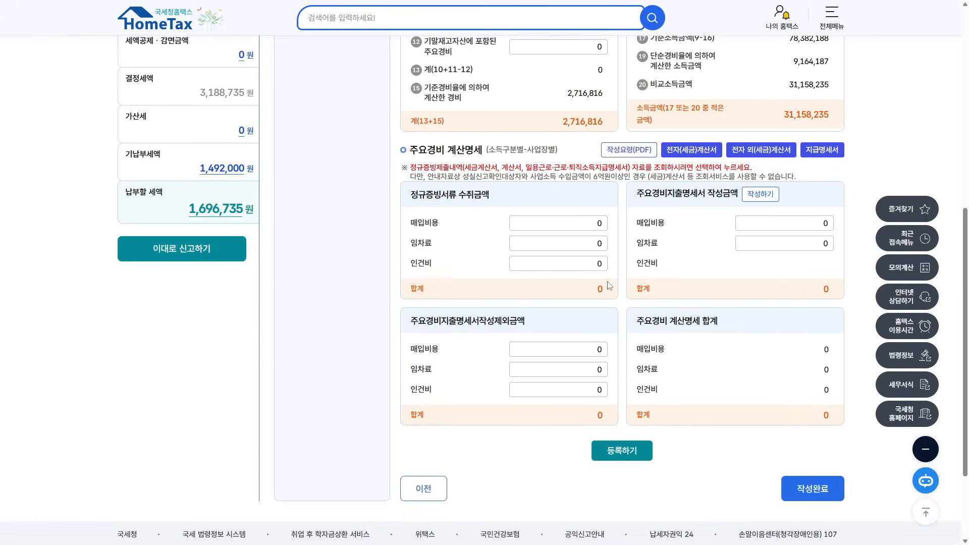
{"action": "scroll", "coordinate": [729, 257], "scroll_direction": "down", "scroll_amount": 1}
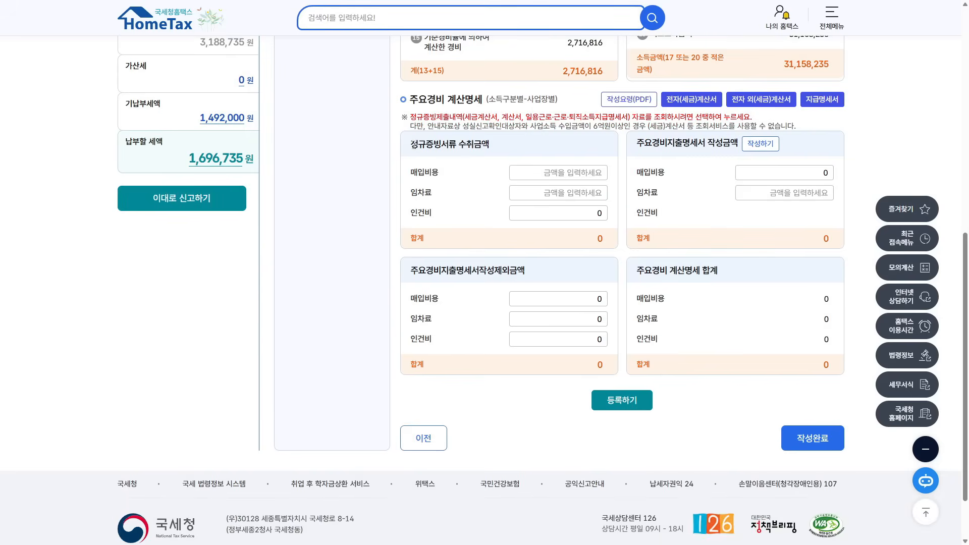
{"action": "left_click_drag", "start_coordinate": [413, 144], "coordinate": [490, 145]}
{"action": "left_click_drag", "start_coordinate": [637, 143], "coordinate": [706, 145]}
{"action": "left_click_drag", "start_coordinate": [412, 269], "coordinate": [493, 276]}
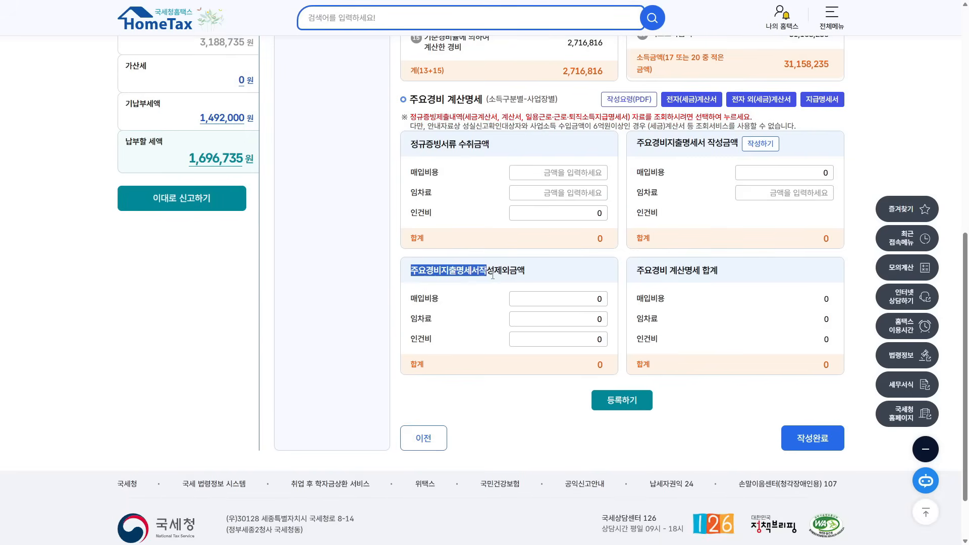
{"action": "left_click_drag", "start_coordinate": [635, 273], "coordinate": [719, 272]}
{"action": "left_click", "coordinate": [505, 160]}
- Review the qualified-receipts and written-statement sections, then open the 작성요령(PDF) guide
{"action": "left_click_drag", "start_coordinate": [411, 144], "coordinate": [491, 146]}
{"action": "left_click_drag", "start_coordinate": [636, 143], "coordinate": [734, 144]}
{"action": "left_click_drag", "start_coordinate": [411, 270], "coordinate": [519, 273]}
{"action": "left_click_drag", "start_coordinate": [637, 276], "coordinate": [737, 284]}
{"action": "left_click_drag", "start_coordinate": [412, 145], "coordinate": [502, 150]}
{"action": "left_click_drag", "start_coordinate": [637, 147], "coordinate": [724, 146]}
{"action": "left_click", "coordinate": [626, 103]}
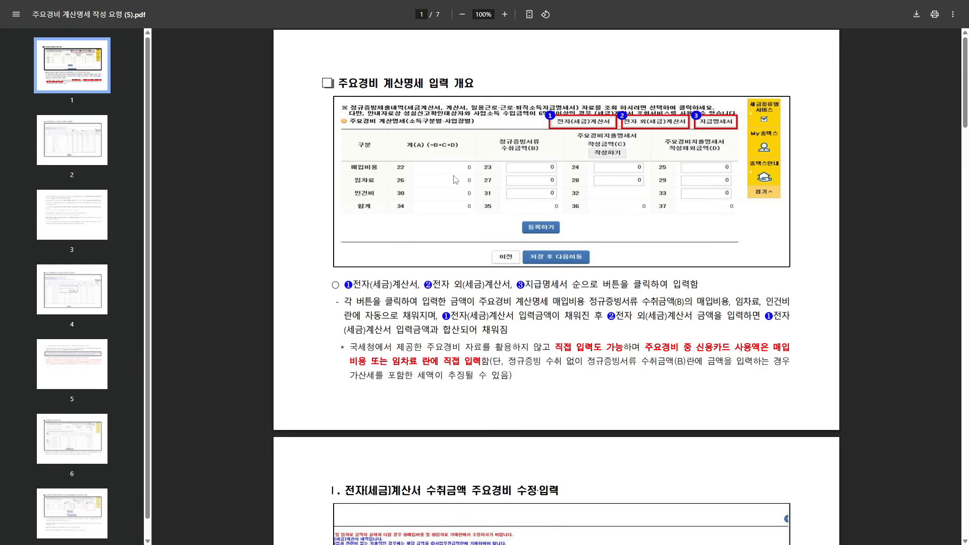
- Read through pages 1–7 of the 주요경비 계산명세 작성 요령 PDF
{"action": "scroll", "coordinate": [456, 185], "scroll_direction": "down", "scroll_amount": 8}
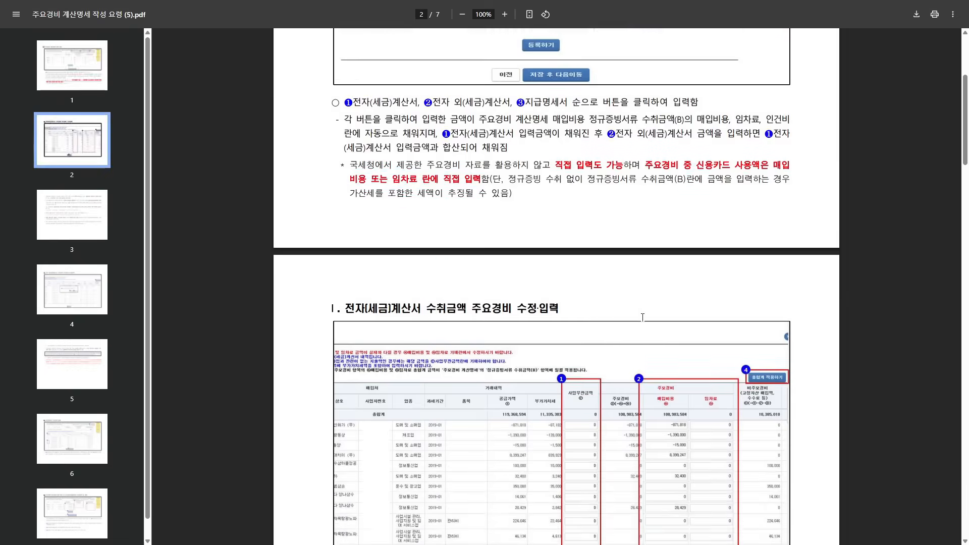
{"action": "scroll", "coordinate": [638, 278], "scroll_direction": "down", "scroll_amount": 7}
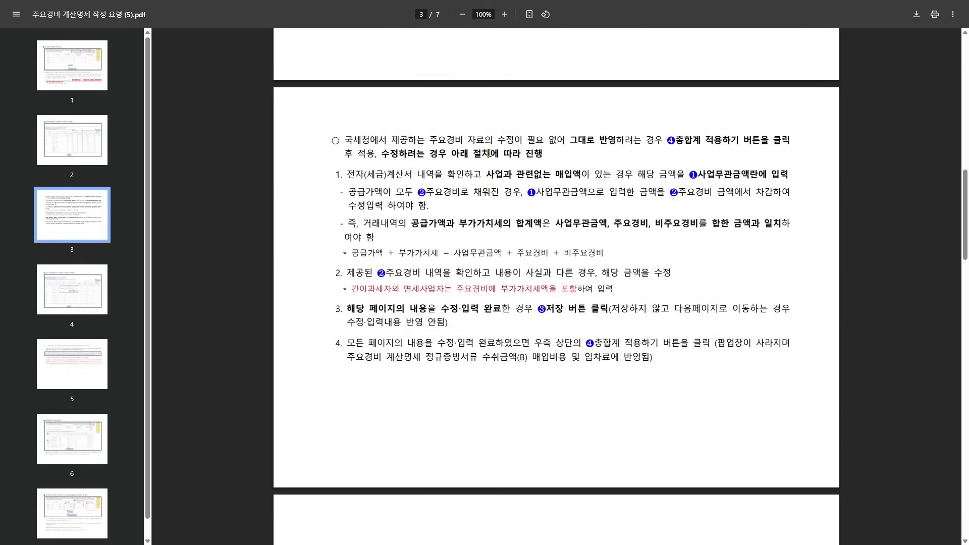
{"action": "scroll", "coordinate": [590, 172], "scroll_direction": "down", "scroll_amount": 20}
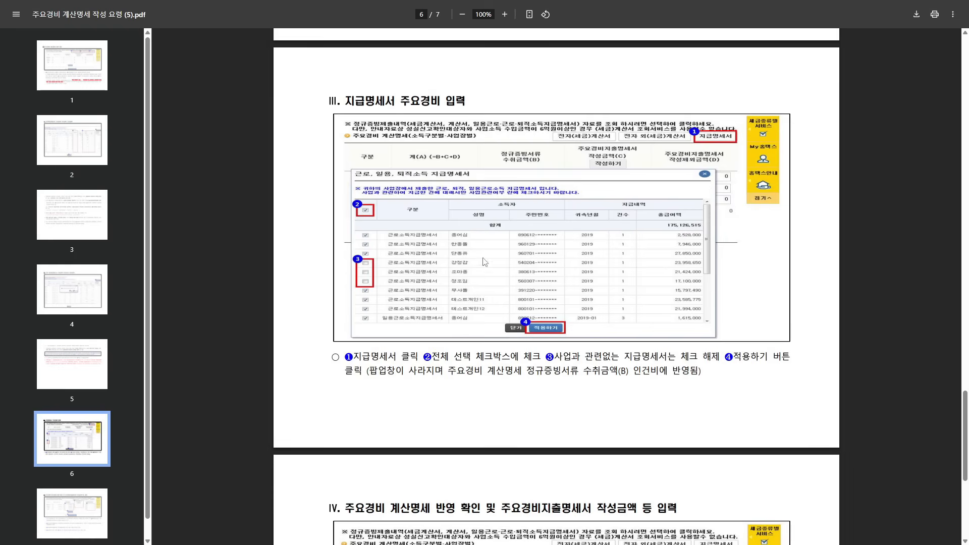
{"action": "scroll", "coordinate": [549, 264], "scroll_direction": "down", "scroll_amount": 2}
{"action": "scroll", "coordinate": [548, 264], "scroll_direction": "down", "scroll_amount": 4}
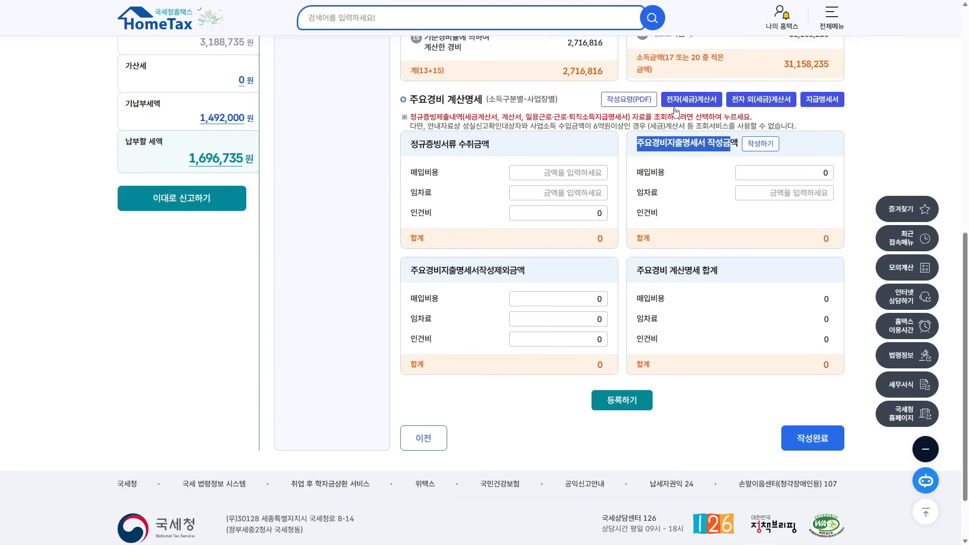
- Highlight the 정규증빙서류 수취금액 section, including its purchase cost and rent rows, then the 작성금액 and 작성제외금액 sections
{"action": "left_click_drag", "start_coordinate": [410, 145], "coordinate": [494, 146]}
{"action": "left_click_drag", "start_coordinate": [410, 174], "coordinate": [456, 217]}
{"action": "left_click_drag", "start_coordinate": [411, 146], "coordinate": [495, 153]}
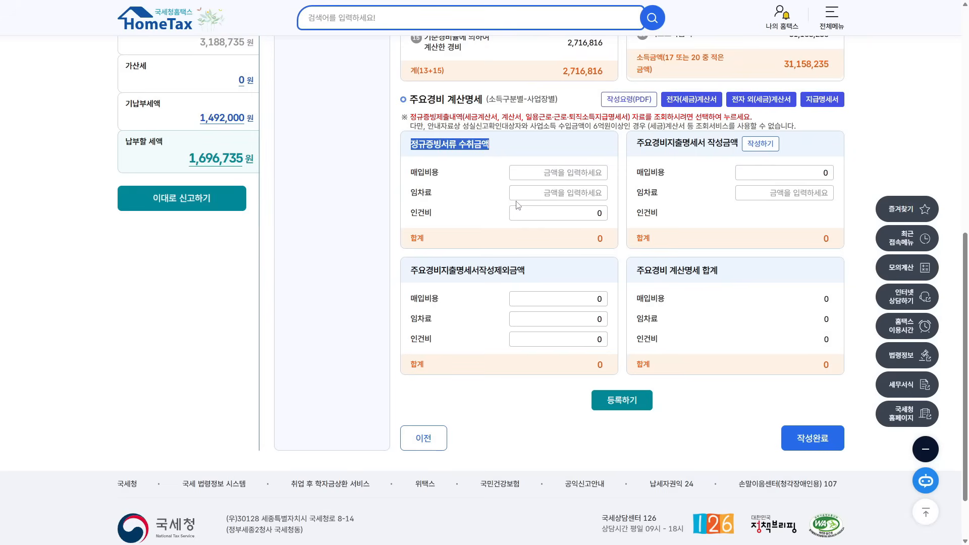
{"action": "left_click_drag", "start_coordinate": [638, 144], "coordinate": [738, 144]}
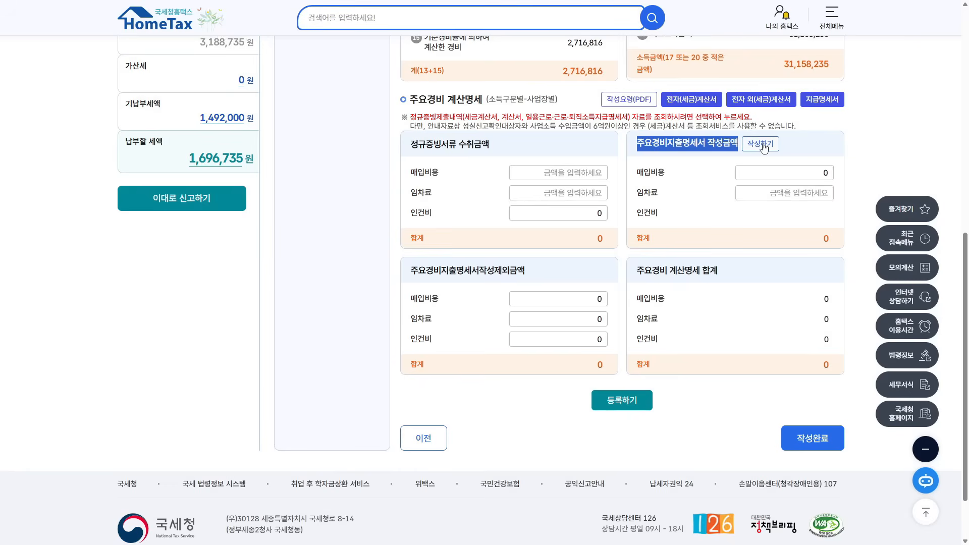
{"action": "left_click_drag", "start_coordinate": [414, 273], "coordinate": [531, 280]}
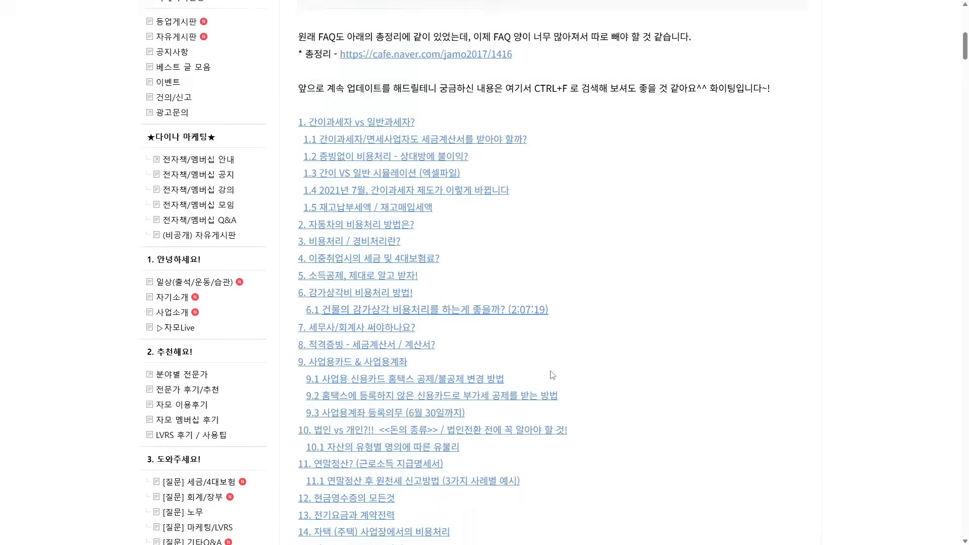
{"action": "scroll", "coordinate": [364, 284], "scroll_direction": "down", "scroll_amount": 10}
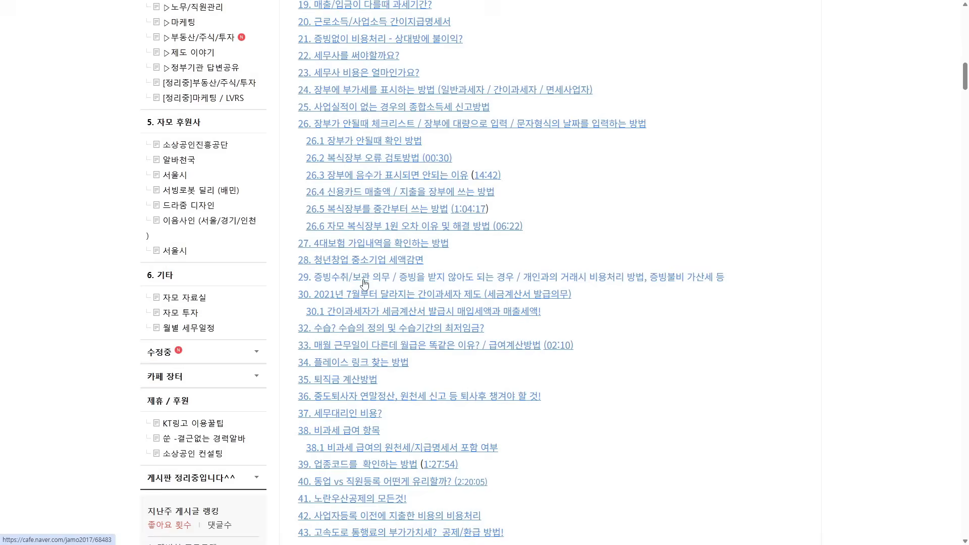
- Open FAQ item 29 on five-year receipt retention and find the exempt cases, such as 공급대가 3만원 이하
{"action": "left_click", "coordinate": [365, 281]}
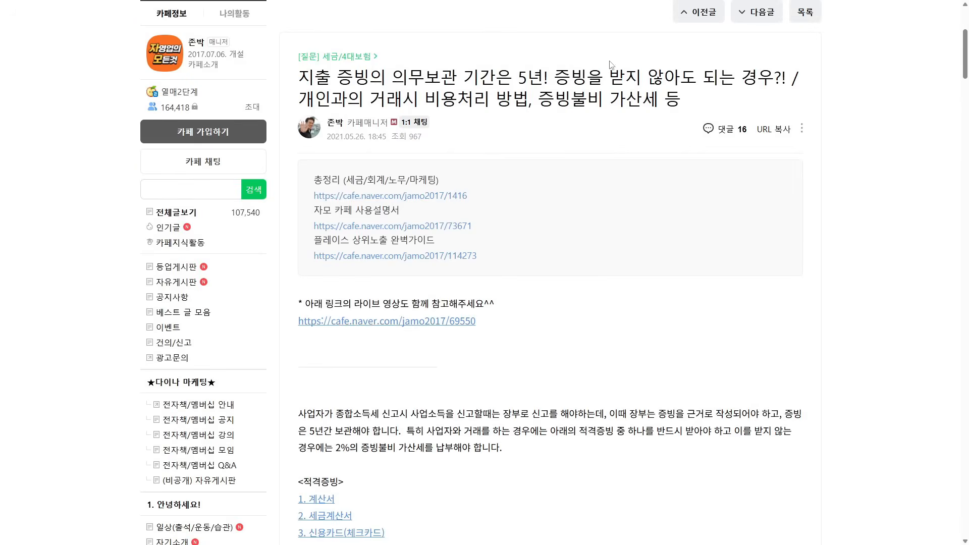
{"action": "scroll", "coordinate": [612, 65], "scroll_direction": "down", "scroll_amount": 10}
{"action": "scroll", "coordinate": [231, 147], "scroll_direction": "up", "scroll_amount": 6}
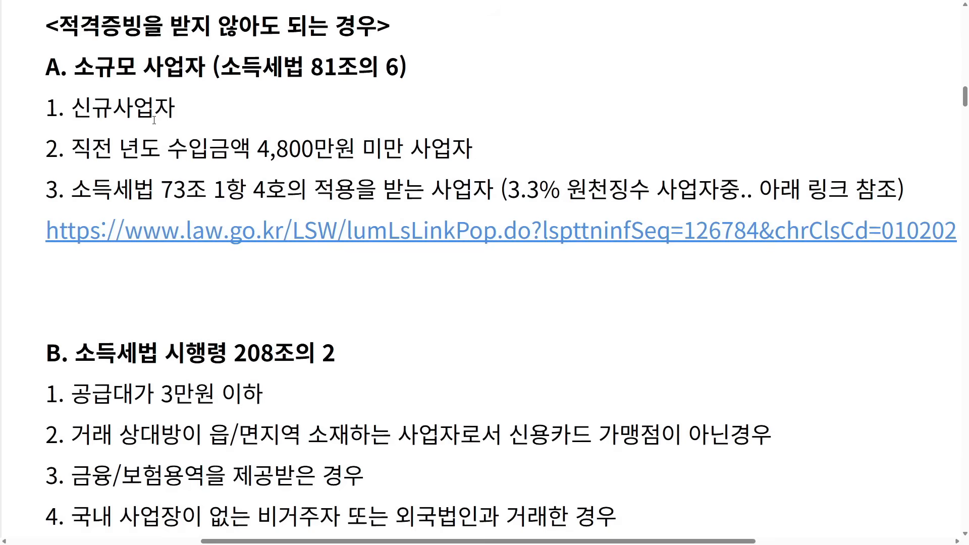
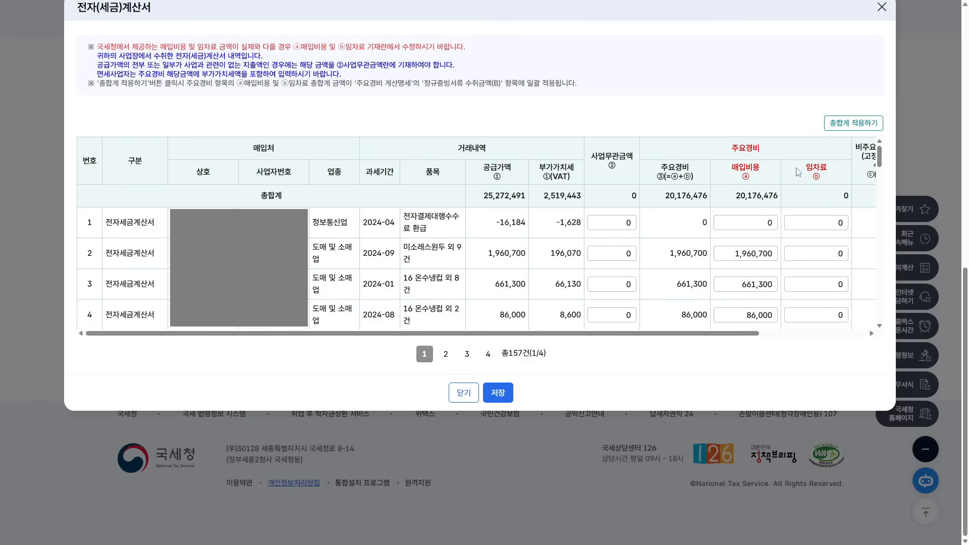
- Review the first page of the electronic tax invoice list, marking invoice 1's item text
{"action": "left_click_drag", "start_coordinate": [666, 334], "coordinate": [812, 345]}
{"action": "left_click_drag", "start_coordinate": [727, 147], "coordinate": [767, 154]}
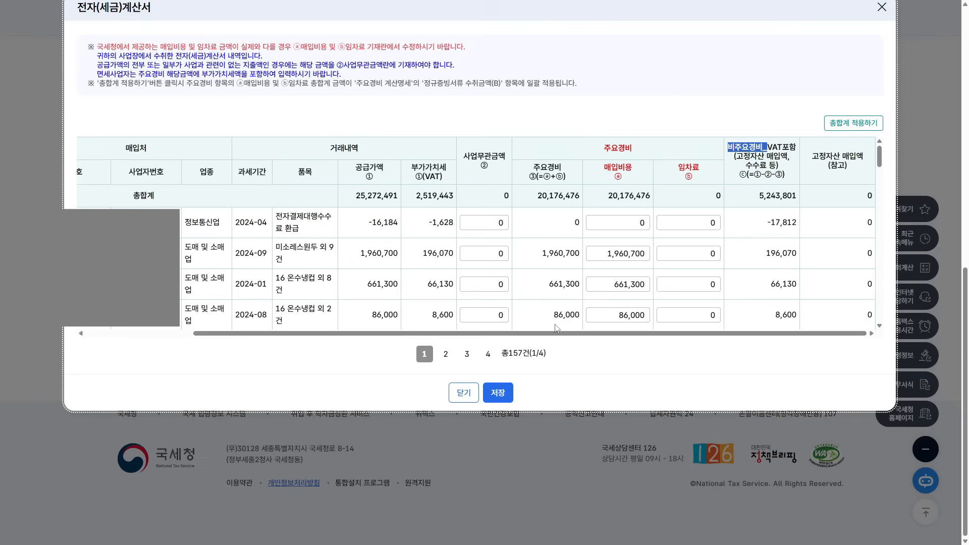
{"action": "left_click_drag", "start_coordinate": [529, 336], "coordinate": [424, 334]}
{"action": "left_click_drag", "start_coordinate": [410, 249], "coordinate": [716, 287]}
{"action": "left_click", "coordinate": [401, 247]}
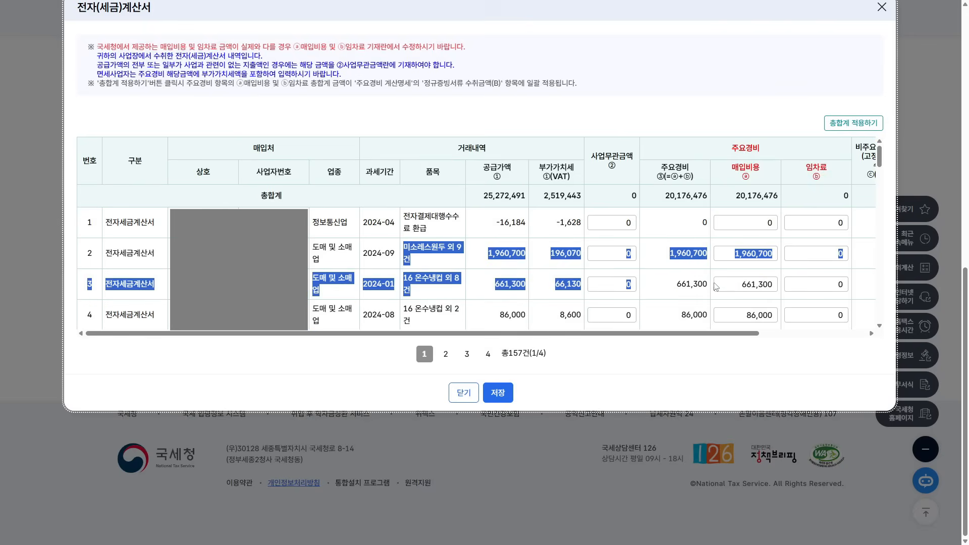
{"action": "triple_click", "coordinate": [436, 227]}
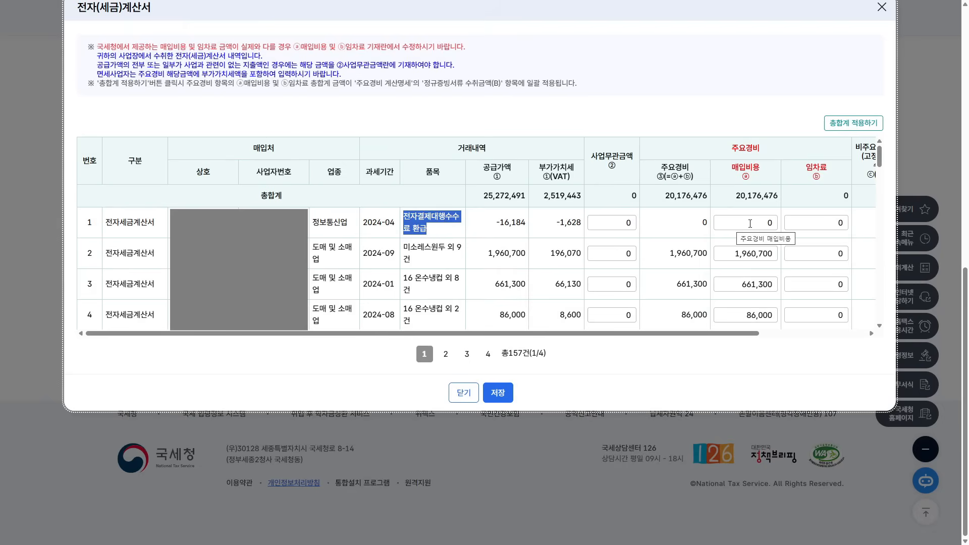
- Page through the second, third and last invoice pages, noting row 60's 블라인드 설치공사 item
{"action": "scroll", "coordinate": [736, 216], "scroll_direction": "down", "scroll_amount": 20}
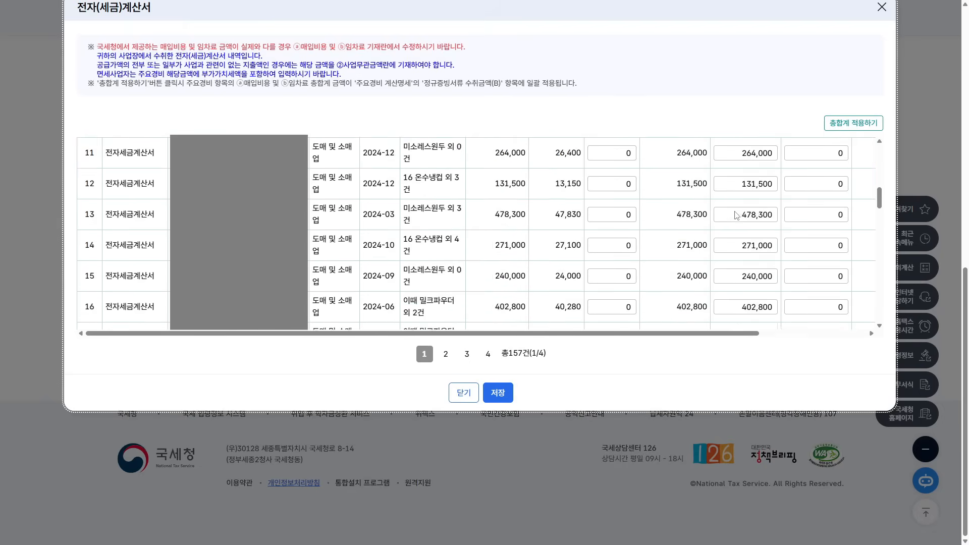
{"action": "left_click", "coordinate": [445, 354]}
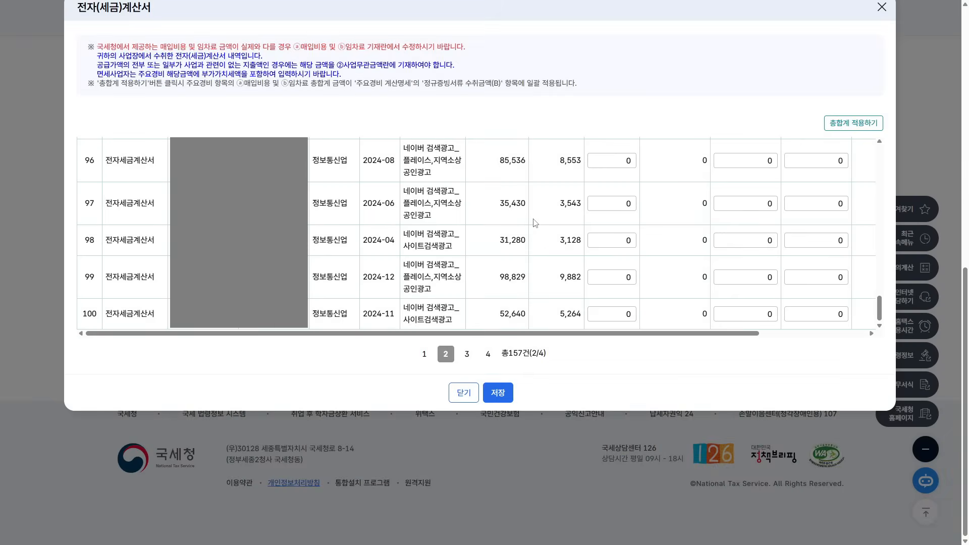
{"action": "scroll", "coordinate": [537, 227], "scroll_direction": "up", "scroll_amount": 20}
{"action": "scroll", "coordinate": [468, 232], "scroll_direction": "down", "scroll_amount": 6}
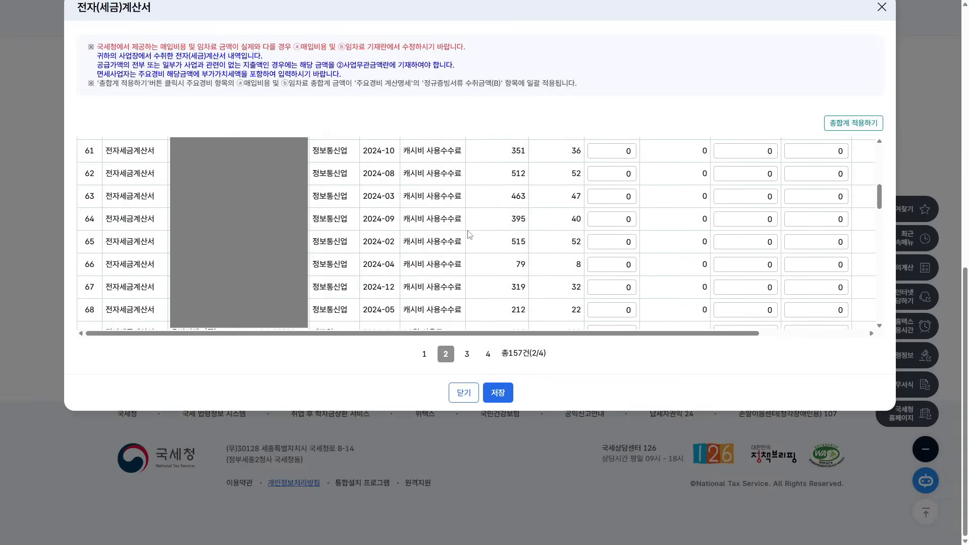
{"action": "scroll", "coordinate": [462, 232], "scroll_direction": "up", "scroll_amount": 2}
{"action": "left_click", "coordinate": [406, 226]}
{"action": "left_click_drag", "start_coordinate": [406, 226], "coordinate": [461, 226]}
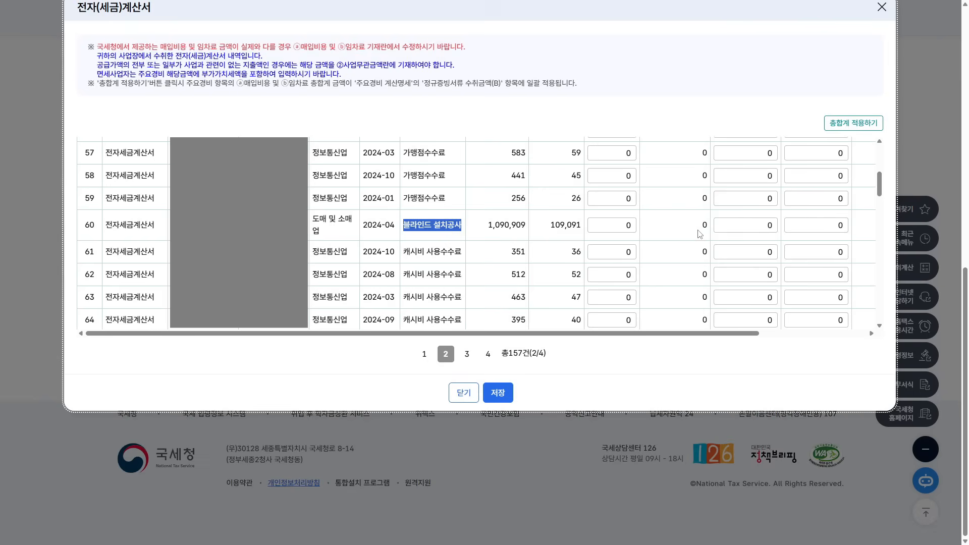
{"action": "scroll", "coordinate": [422, 188], "scroll_direction": "down", "scroll_amount": 15}
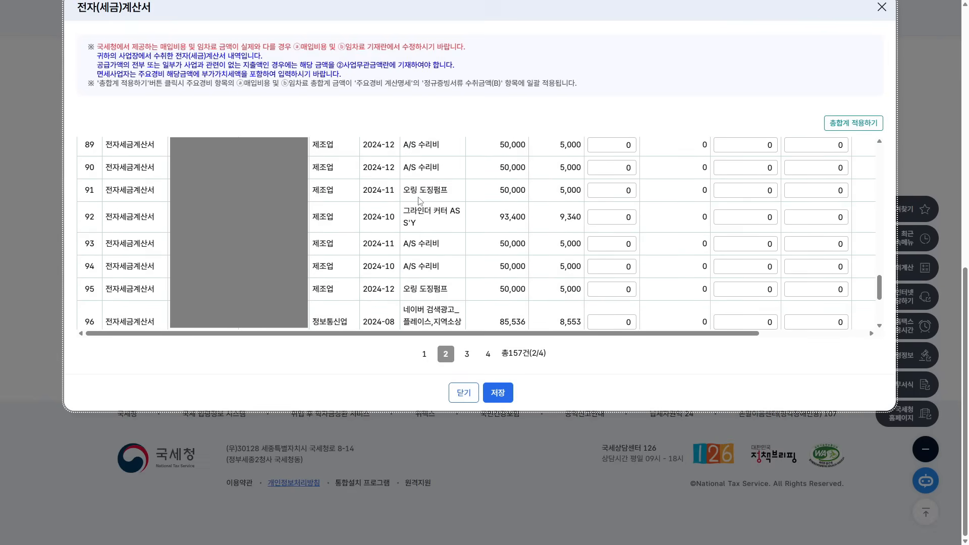
{"action": "left_click", "coordinate": [467, 354]}
{"action": "left_click", "coordinate": [488, 404]}
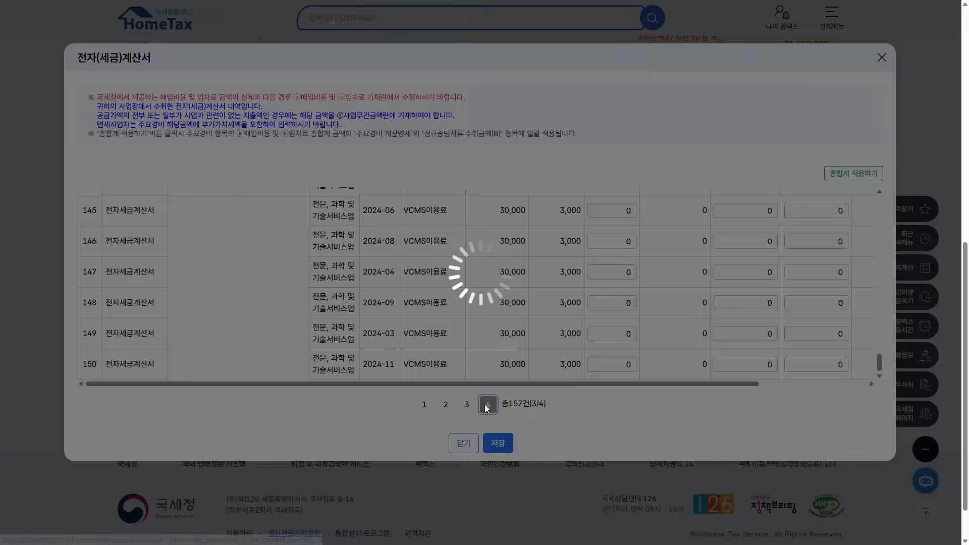
{"action": "scroll", "coordinate": [486, 372], "scroll_direction": "up", "scroll_amount": 3}
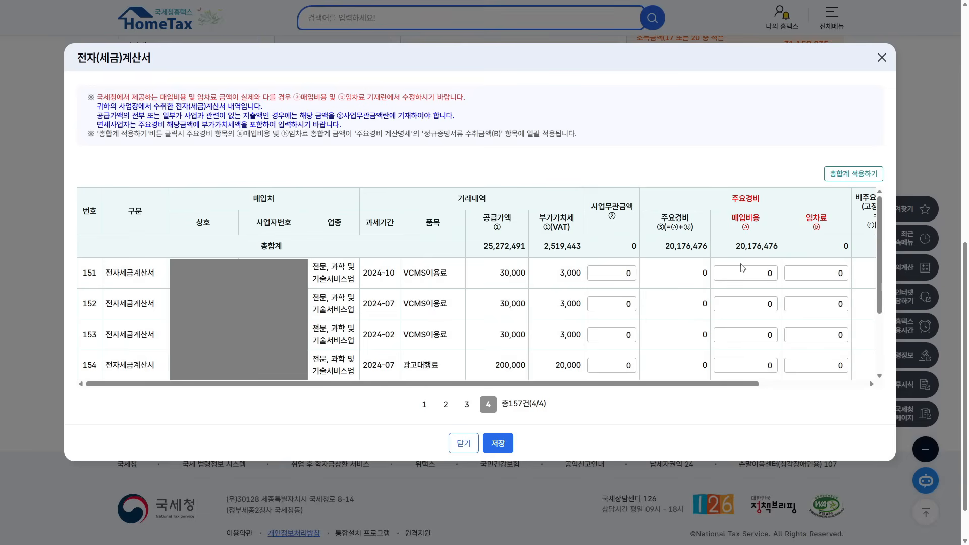
- Give invoice 151 a purchase cost of 3,000, then save and close the invoice list
{"action": "left_click", "coordinate": [770, 278]}
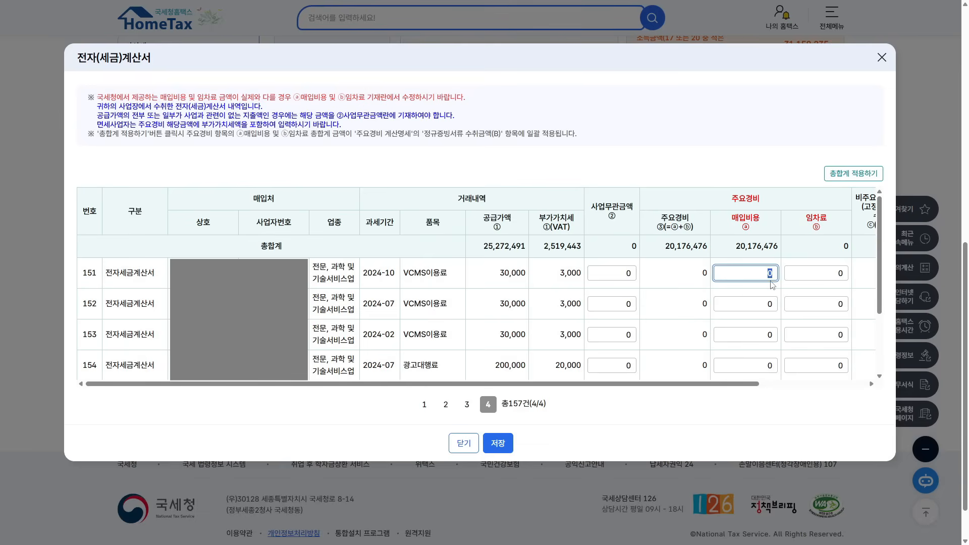
{"action": "type", "text": "3000"}
{"action": "left_click", "coordinate": [682, 277]}
{"action": "left_click", "coordinate": [504, 441]}
{"action": "left_click", "coordinate": [547, 132]}
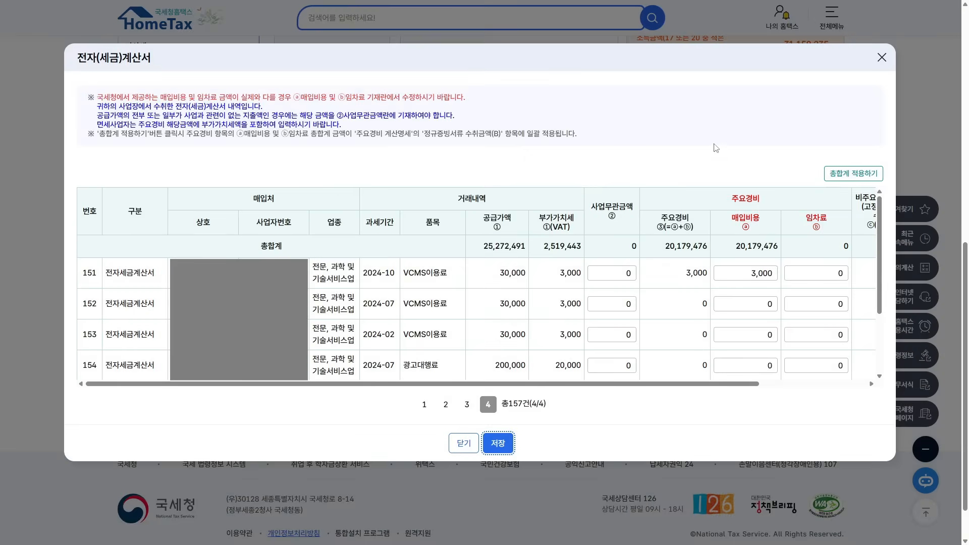
{"action": "left_click", "coordinate": [882, 57]}
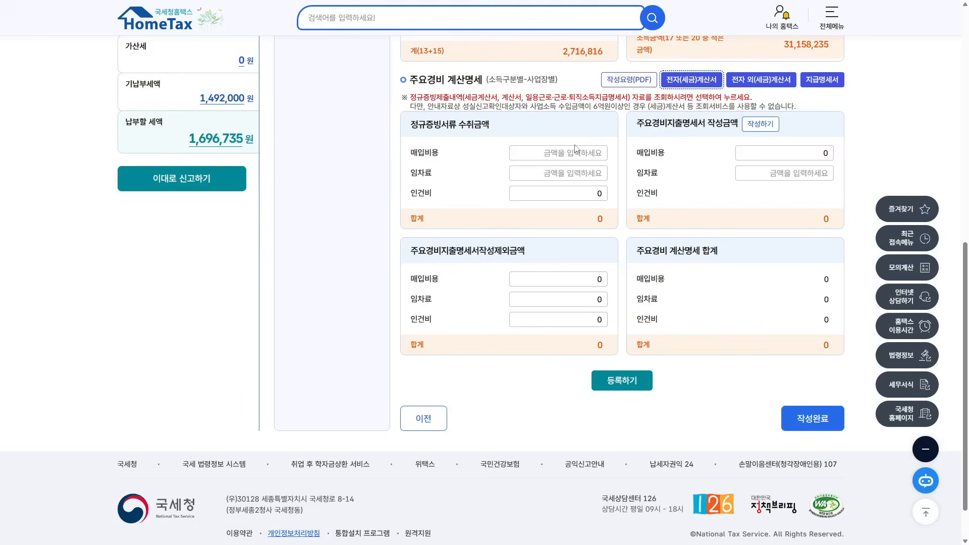
{"action": "left_click", "coordinate": [692, 79]}
- Apply the invoice totals so the qualified-receipt purchase cost reads 20,179,476
{"action": "left_click_drag", "start_coordinate": [488, 265], "coordinate": [516, 266]}
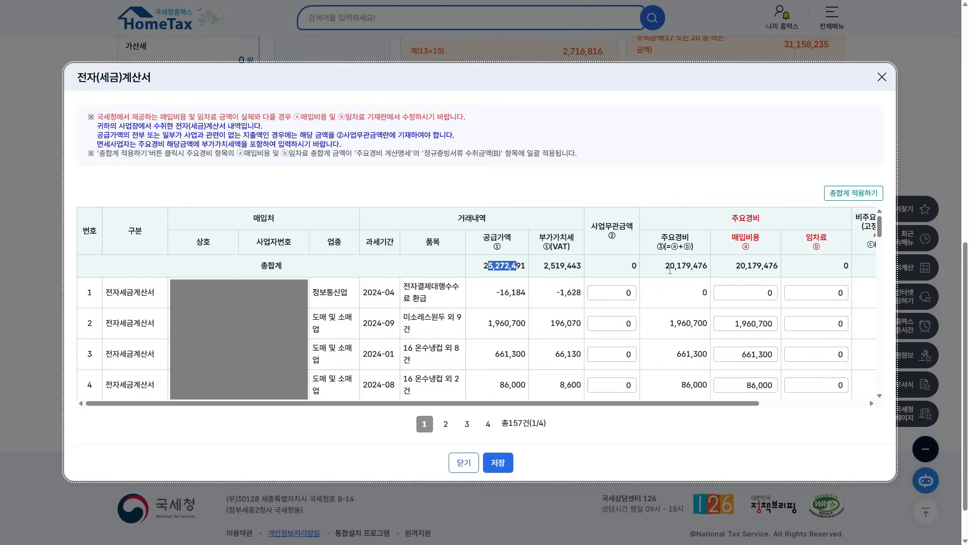
{"action": "left_click_drag", "start_coordinate": [662, 267], "coordinate": [725, 272]}
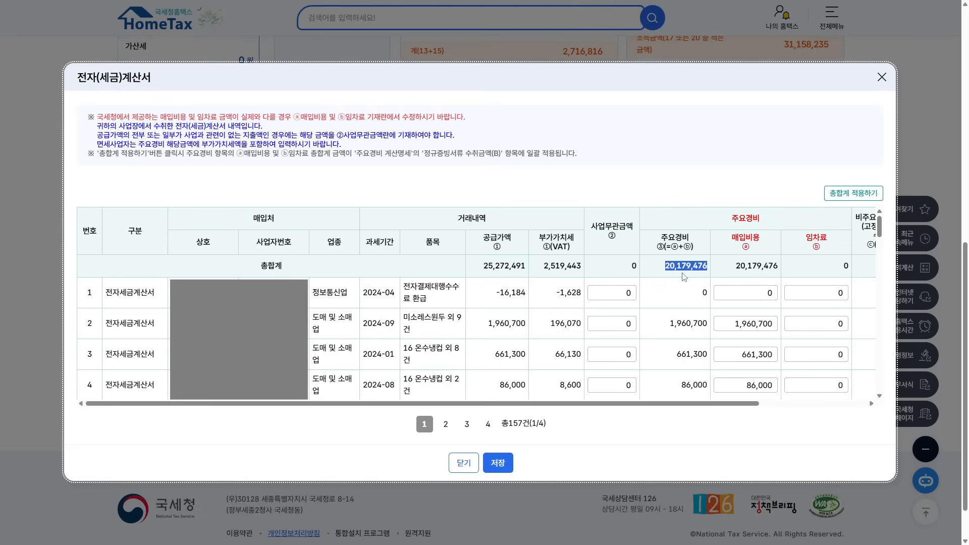
{"action": "left_click", "coordinate": [852, 195]}
{"action": "left_click", "coordinate": [534, 52]}
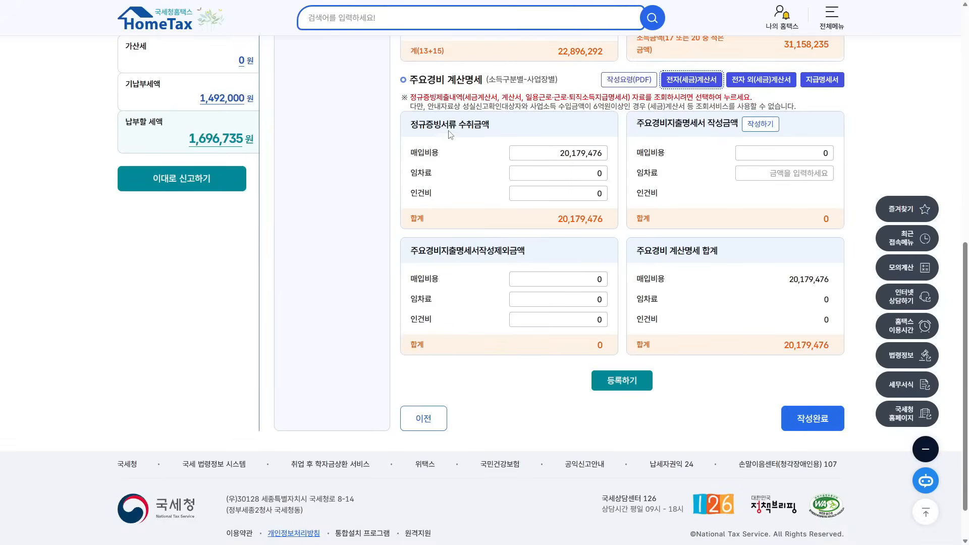
{"action": "left_click_drag", "start_coordinate": [411, 124], "coordinate": [457, 125]}
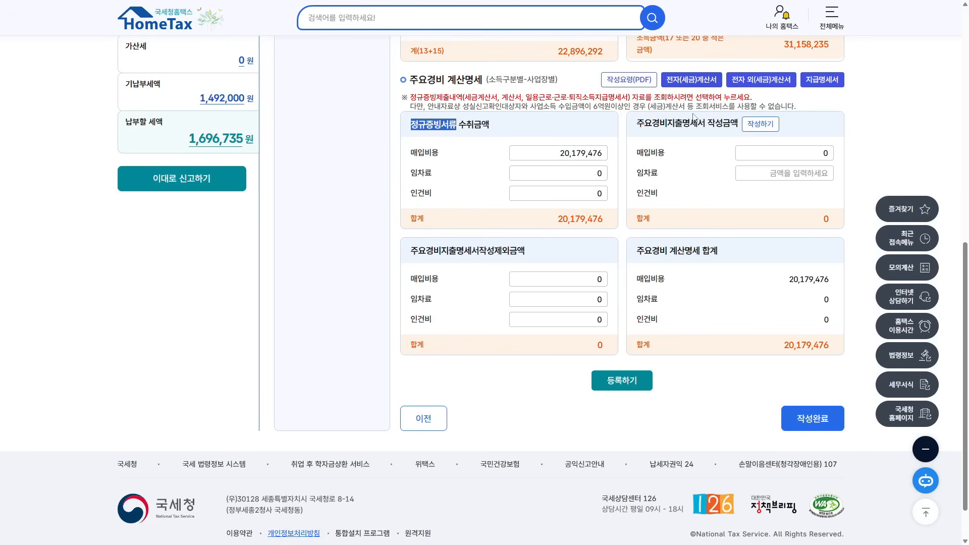
{"action": "left_click", "coordinate": [569, 153]}
- Change the qualified-receipt purchase cost to 35,179,476
{"action": "left_click", "coordinate": [570, 153]}
{"action": "left_click_drag", "start_coordinate": [573, 153], "coordinate": [565, 154]}
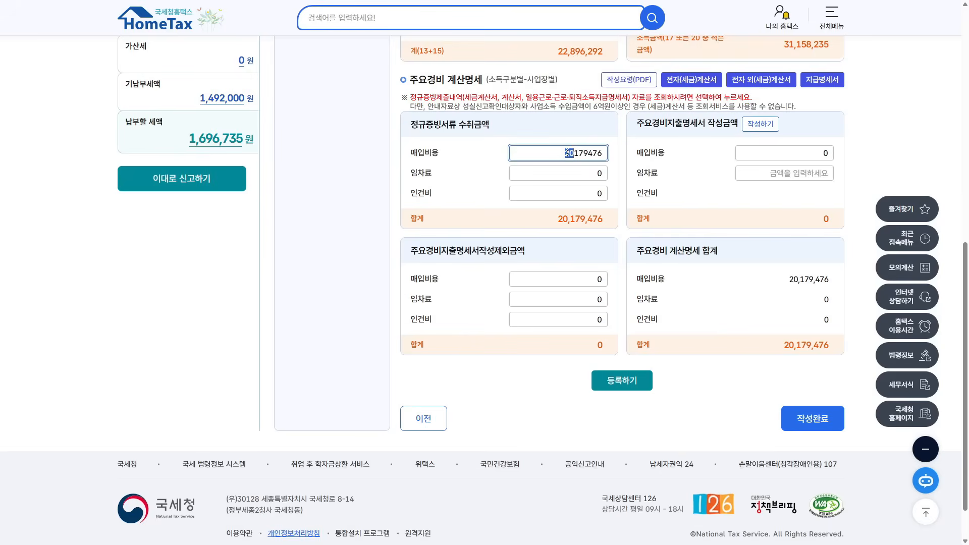
{"action": "type", "text": "35"}
{"action": "left_click", "coordinate": [612, 189]}
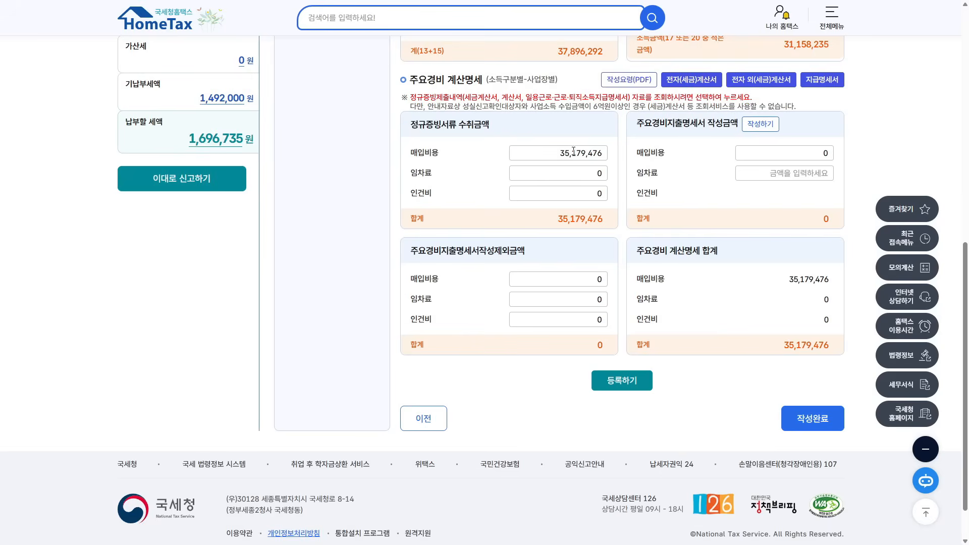
{"action": "left_click_drag", "start_coordinate": [411, 174], "coordinate": [417, 178]}
{"action": "left_click_drag", "start_coordinate": [418, 124], "coordinate": [474, 125]}
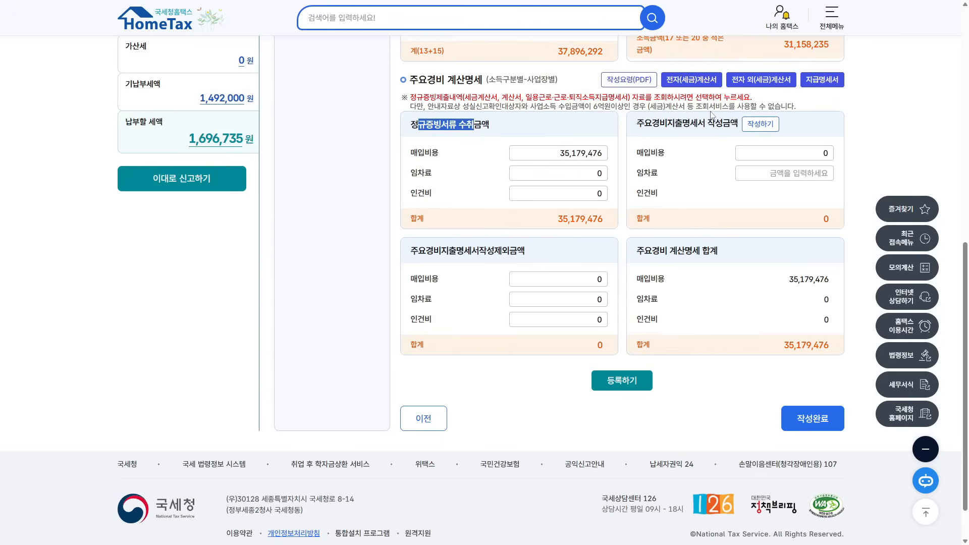
- Move the 12,000,000 rent from the receipts column to the 작성금액 임차료 field
{"action": "left_click", "coordinate": [587, 177]}
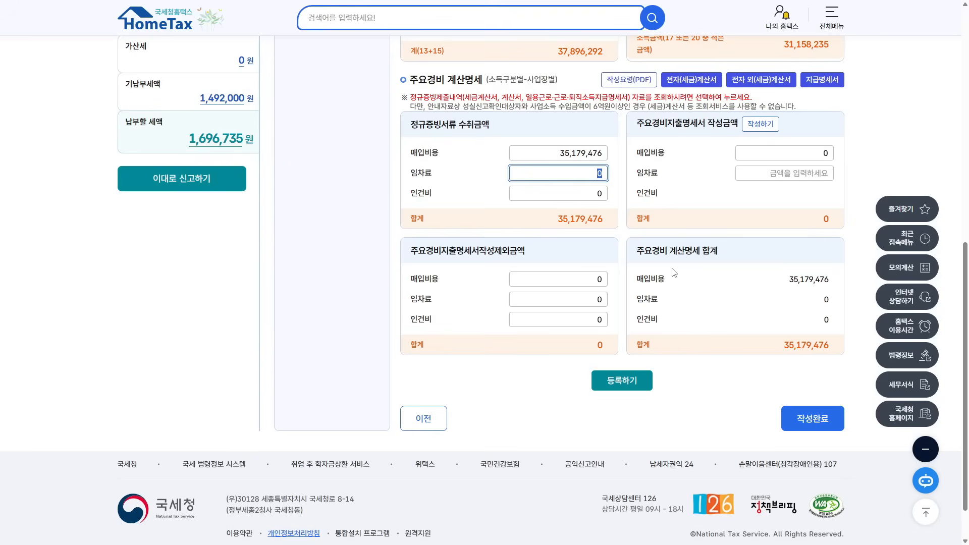
{"action": "type", "text": "12,000,0"}
{"action": "type", "text": "00"}
{"action": "left_click", "coordinate": [580, 215]}
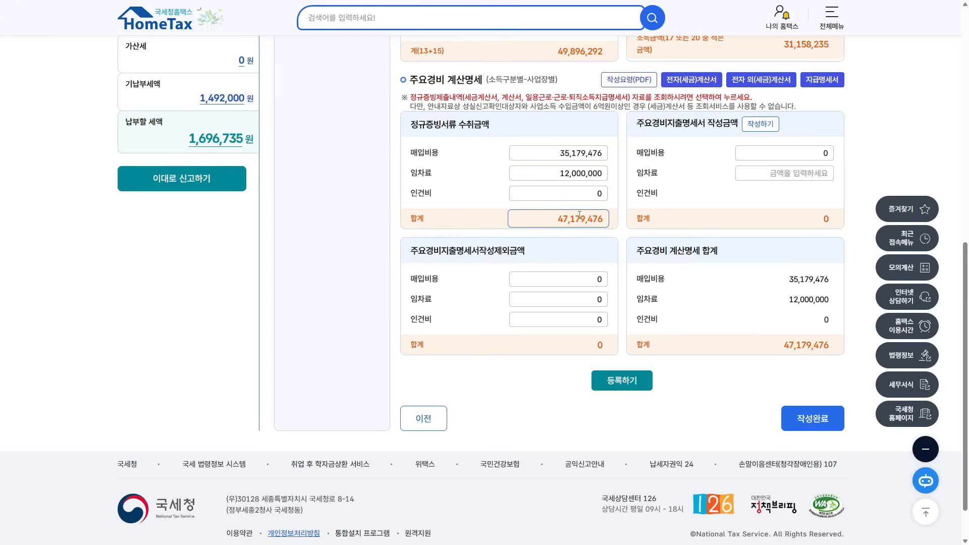
{"action": "left_click", "coordinate": [559, 174]}
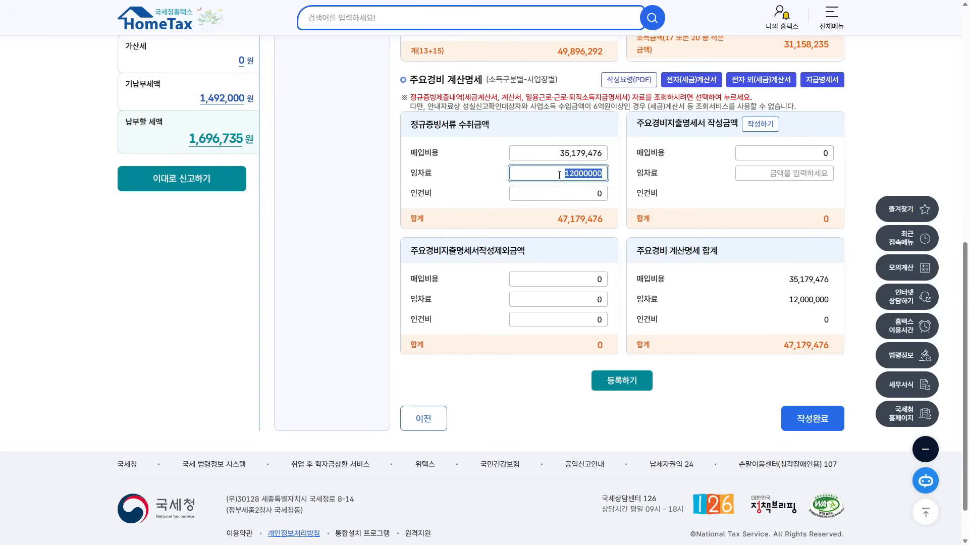
{"action": "key", "text": "BackSpace"}
{"action": "left_click", "coordinate": [795, 177]}
{"action": "type", "text": "12,000,00"}
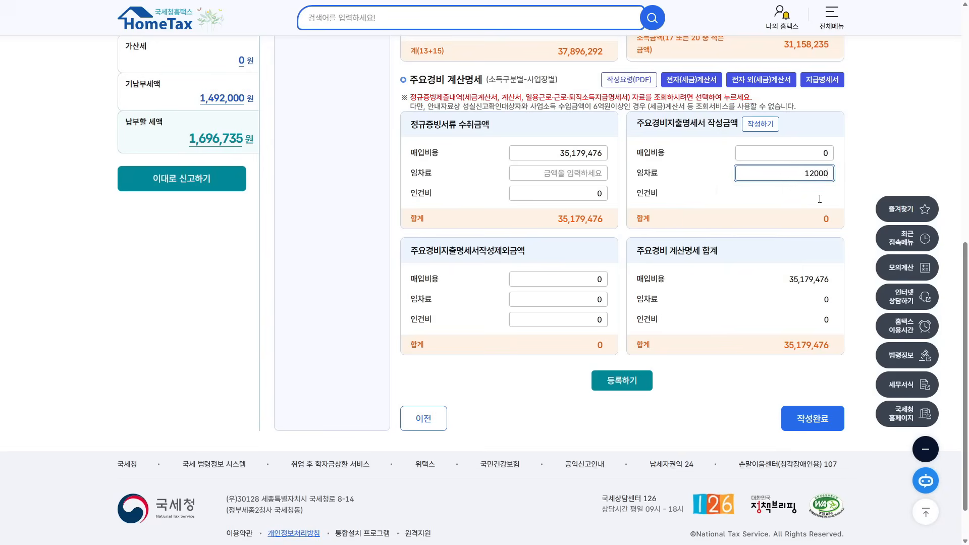
{"action": "type", "text": "00"}
{"action": "left_click", "coordinate": [826, 197]}
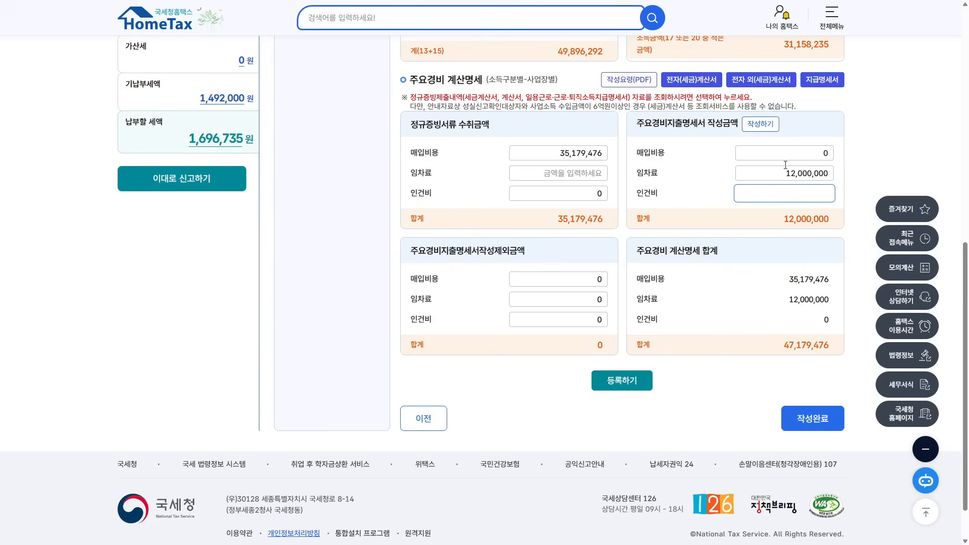
{"action": "left_click", "coordinate": [760, 124]}
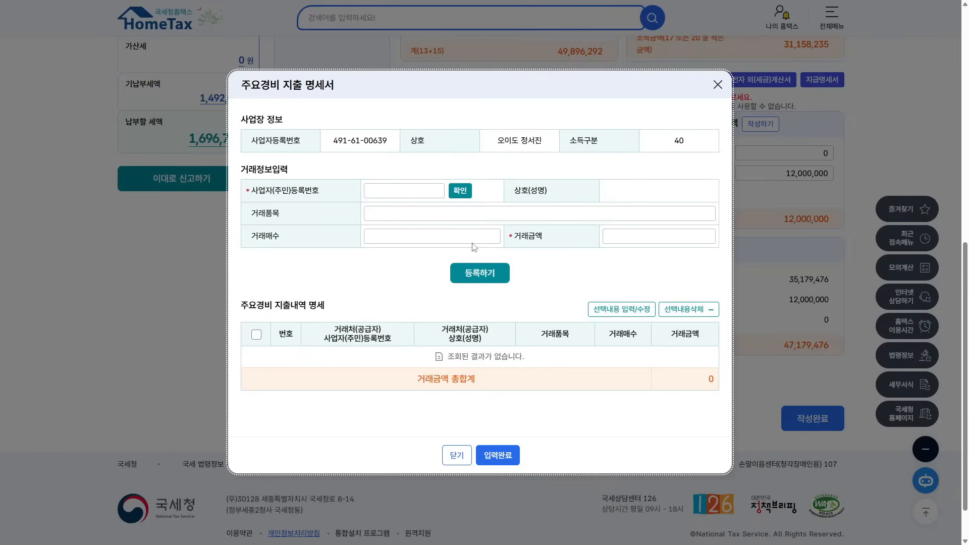
- Register a 12,000,000-won 임차료 transaction in the spending statement and apply it to the form
{"action": "left_click", "coordinate": [377, 192]}
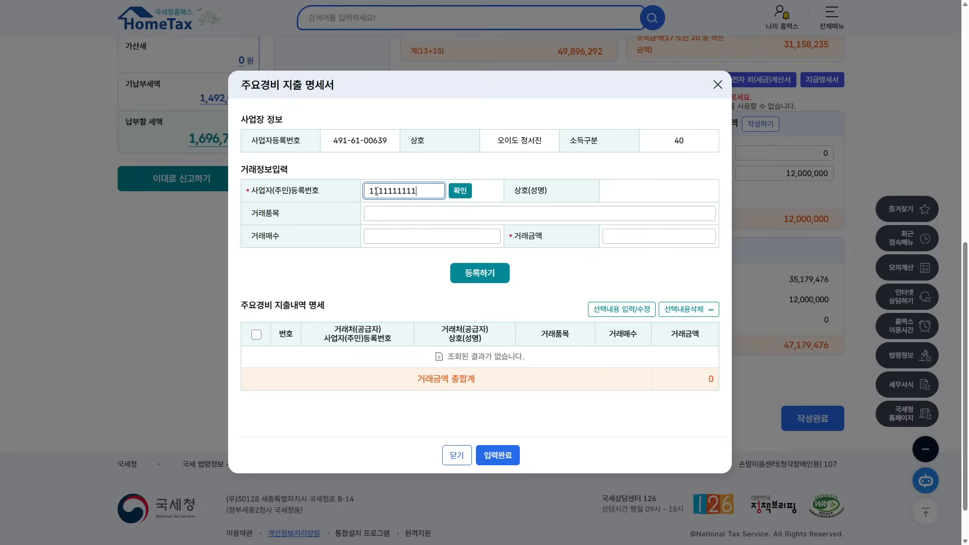
{"action": "left_click", "coordinate": [625, 232]}
{"action": "type", "text": "12,000,000"}
{"action": "left_click", "coordinate": [394, 211]}
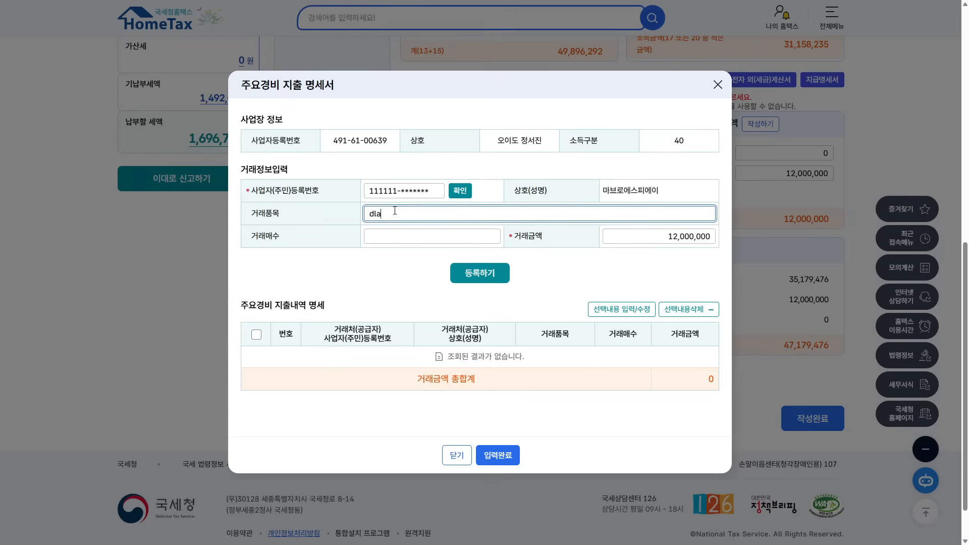
{"action": "type", "text": "임차료"}
{"action": "key", "text": "Tab"}
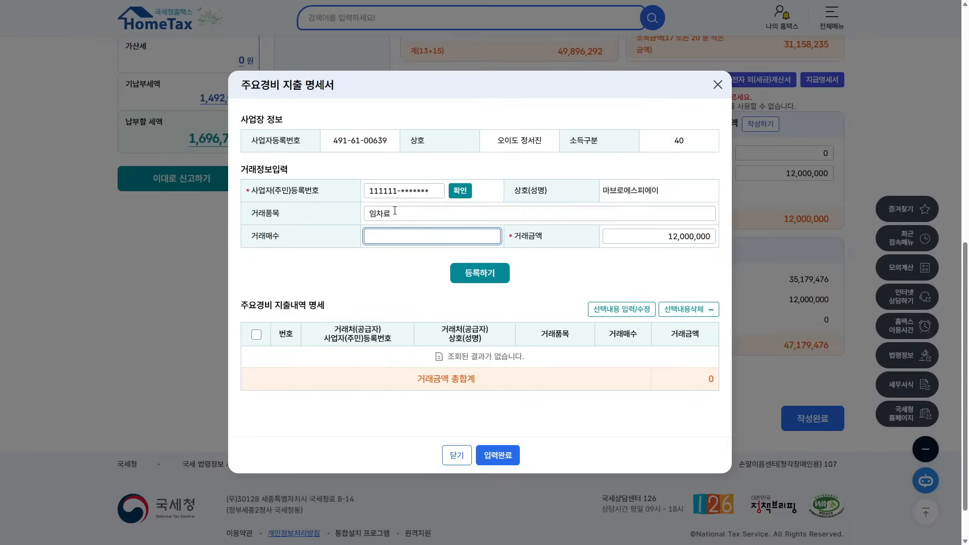
{"action": "left_click", "coordinate": [481, 273]}
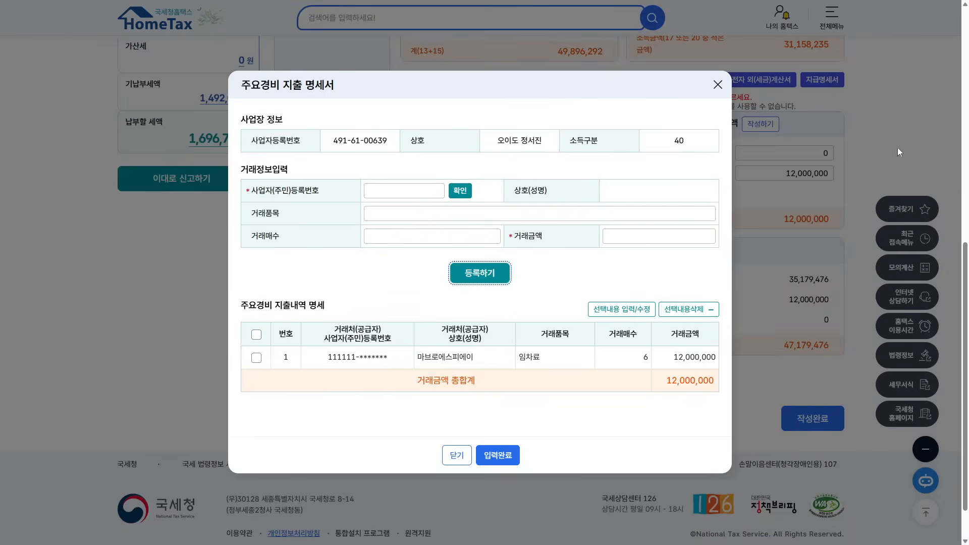
{"action": "left_click", "coordinate": [500, 456]}
{"action": "left_click", "coordinate": [535, 52]}
{"action": "left_click", "coordinate": [605, 195]}
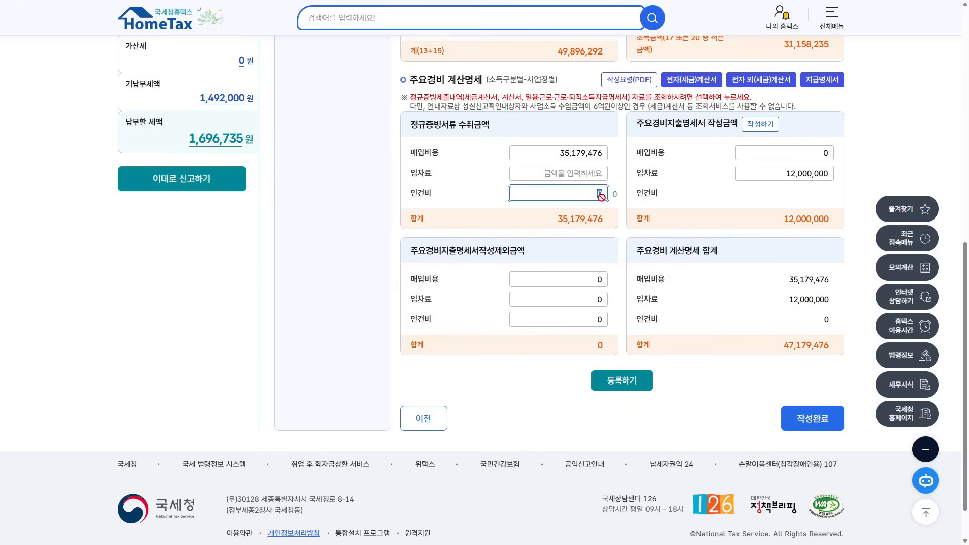
{"action": "left_click", "coordinate": [823, 81]}
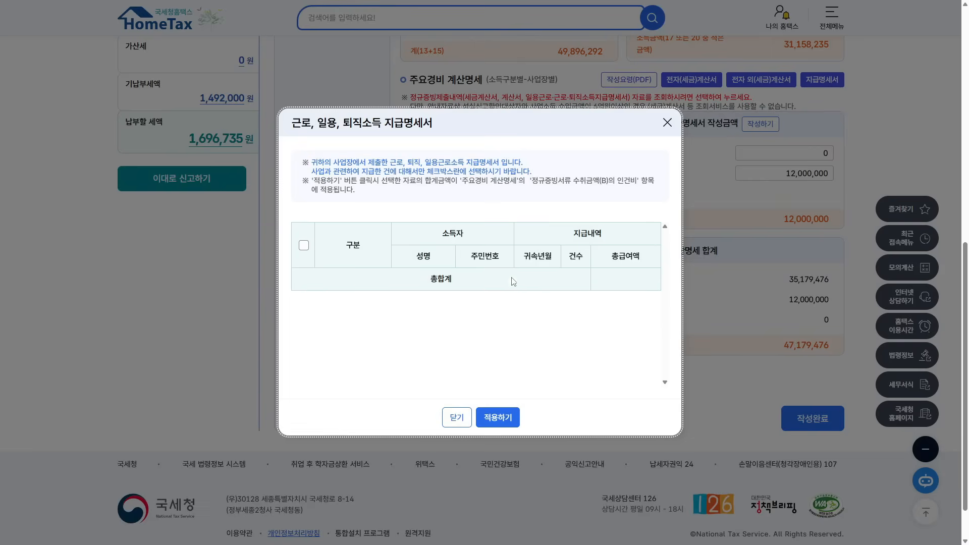
- Close the empty wage payment-statement lookup and save the 47,179,476 main-expense calculation
{"action": "left_click", "coordinate": [667, 123]}
{"action": "left_click_drag", "start_coordinate": [410, 251], "coordinate": [529, 252]}
{"action": "left_click", "coordinate": [538, 252]}
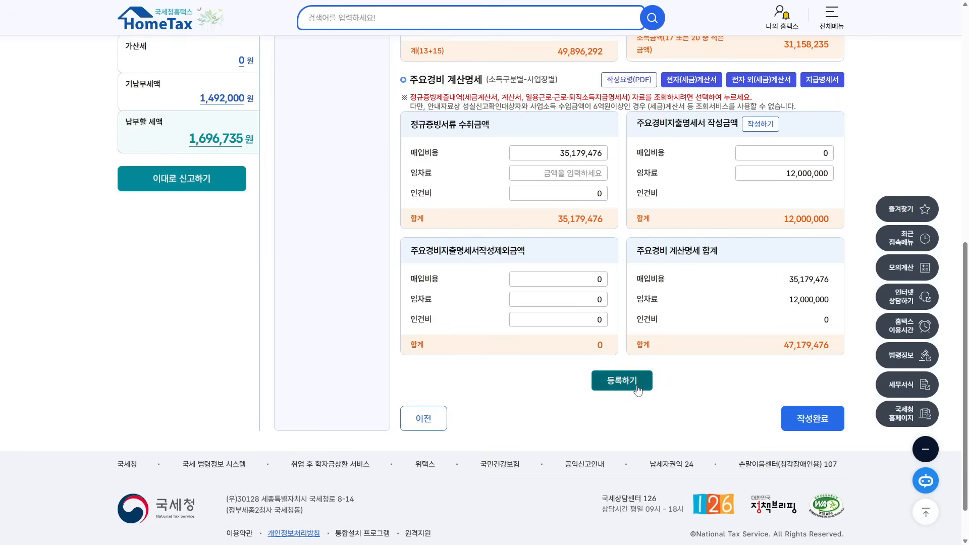
{"action": "left_click_drag", "start_coordinate": [762, 347], "coordinate": [839, 351]}
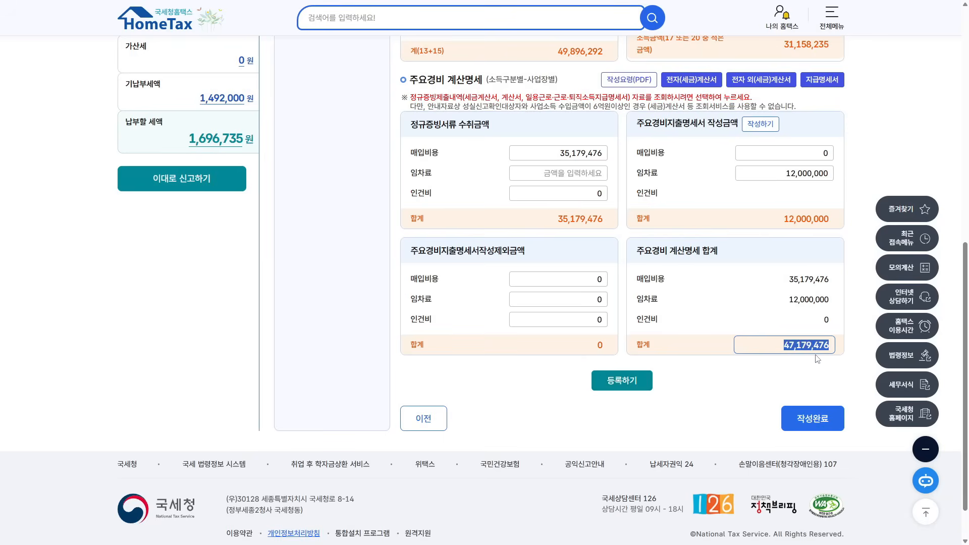
{"action": "scroll", "coordinate": [760, 340], "scroll_direction": "up", "scroll_amount": 4}
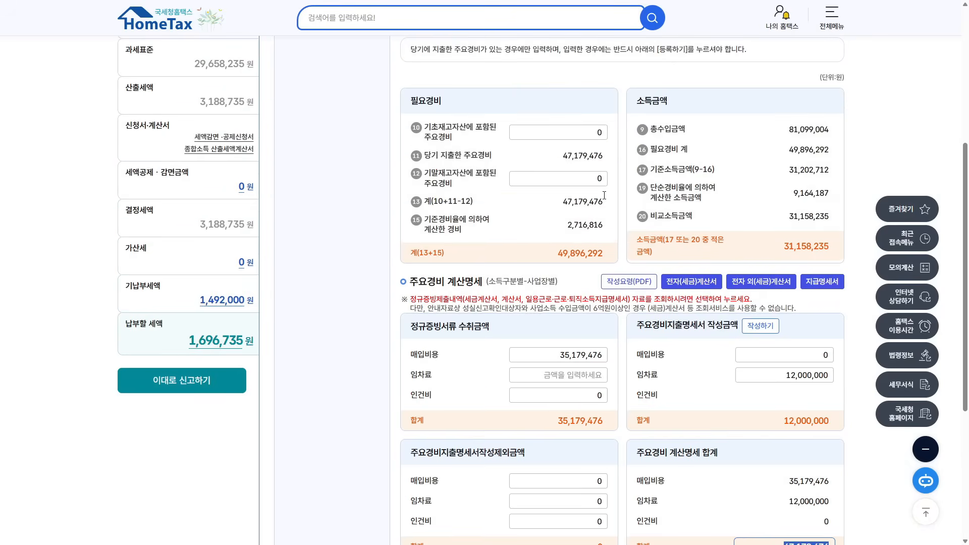
{"action": "scroll", "coordinate": [613, 169], "scroll_direction": "down", "scroll_amount": 3}
{"action": "left_click", "coordinate": [638, 424]}
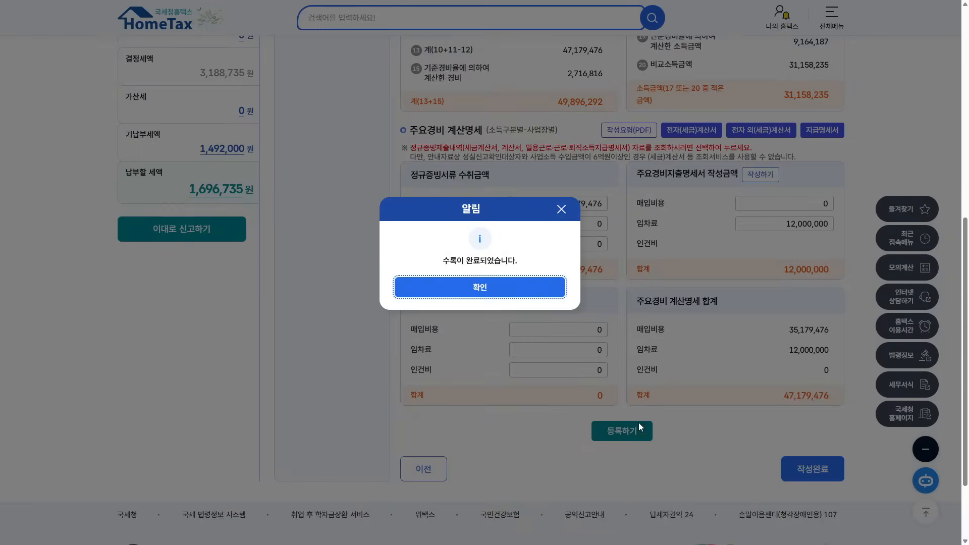
{"action": "left_click", "coordinate": [534, 297]}
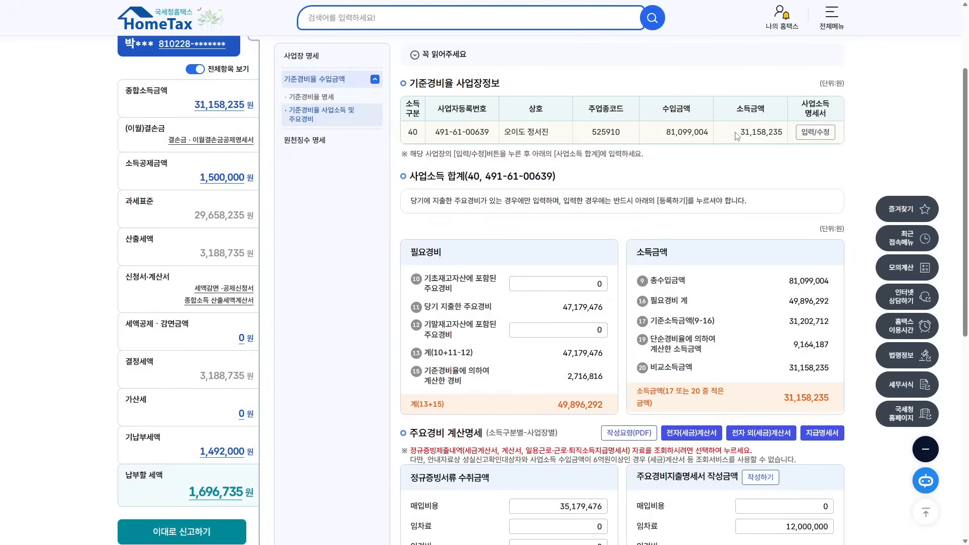
{"action": "scroll", "coordinate": [752, 147], "scroll_direction": "down", "scroll_amount": 7}
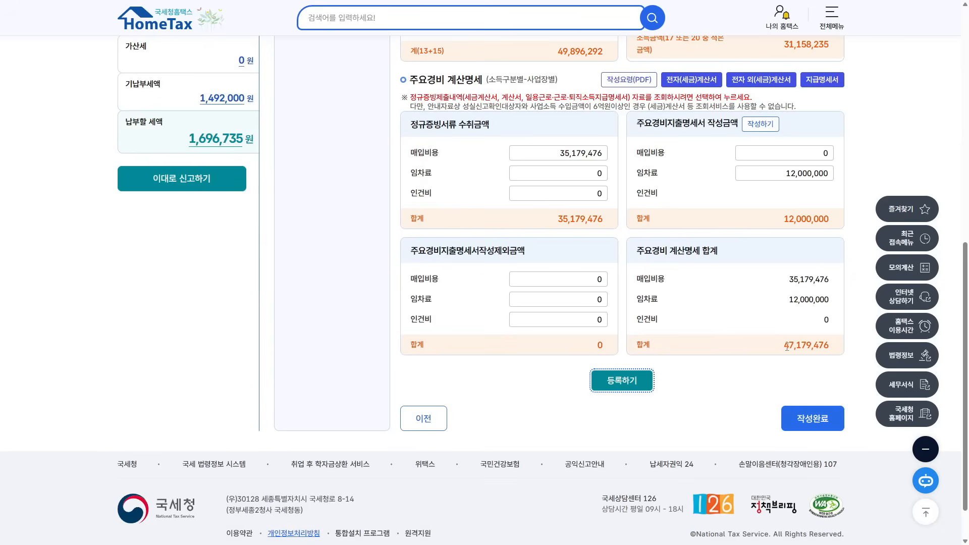
{"action": "left_click_drag", "start_coordinate": [785, 345], "coordinate": [837, 350]}
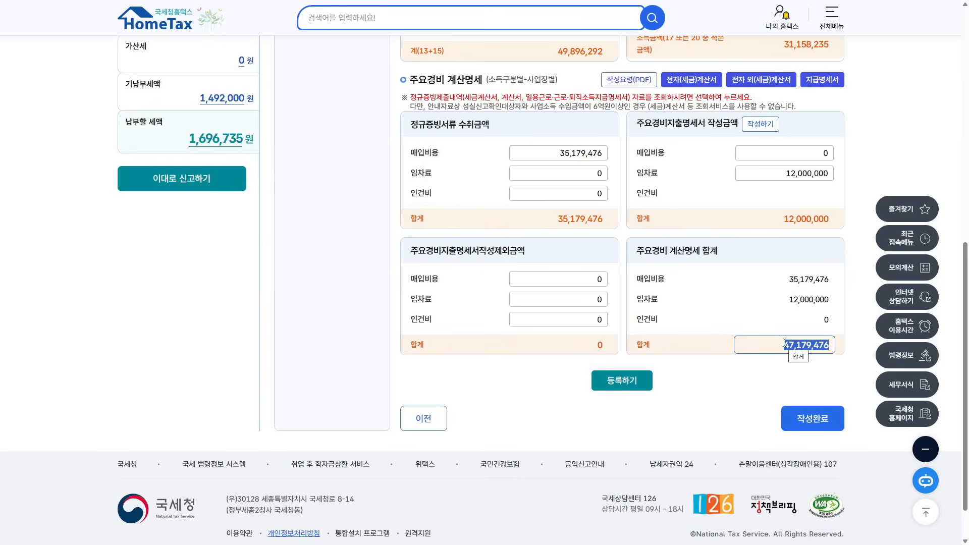
{"action": "scroll", "coordinate": [785, 344], "scroll_direction": "up", "scroll_amount": 7}
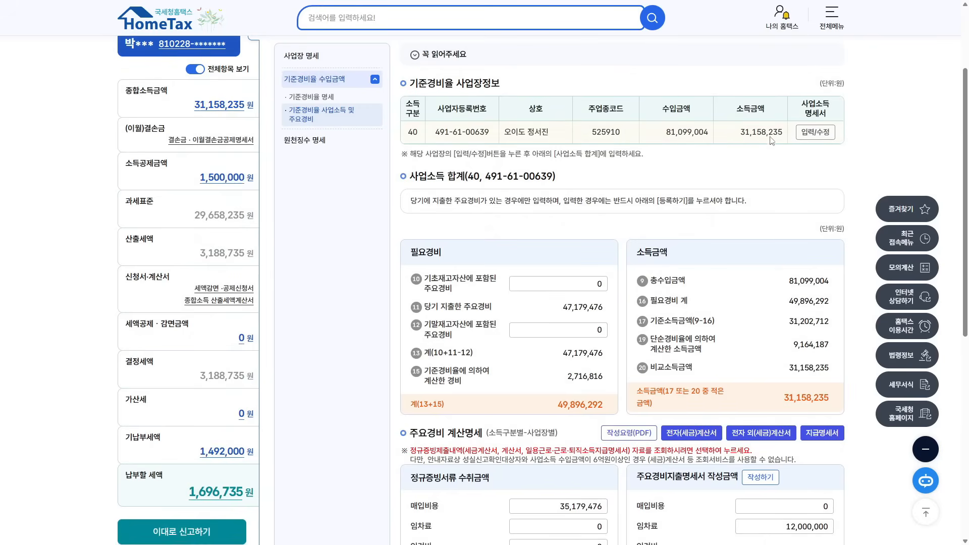
{"action": "scroll", "coordinate": [768, 179], "scroll_direction": "down", "scroll_amount": 5}
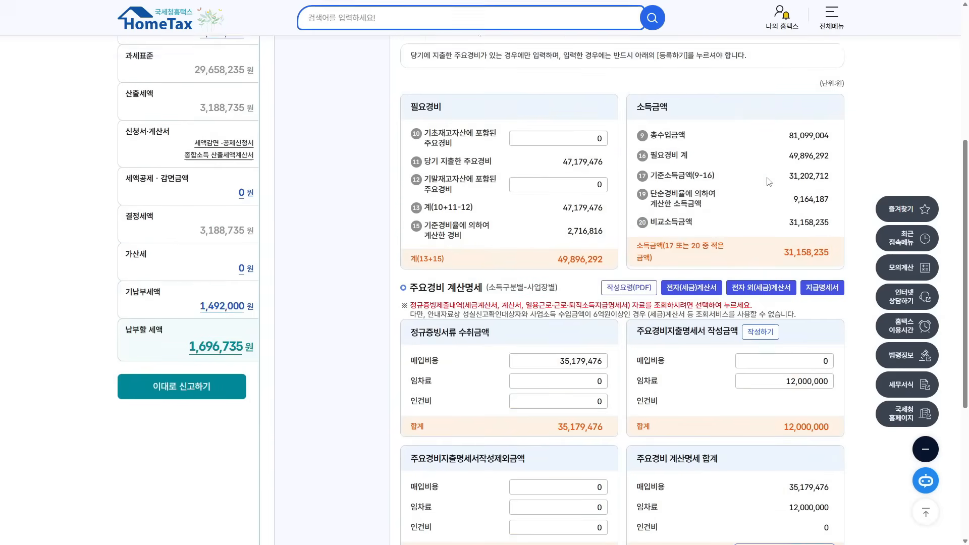
- Enter 24,000,000 labor cost, raising main expenses to 71,179,476 and necessary expenses to 73,896,292
{"action": "left_click", "coordinate": [596, 296]}
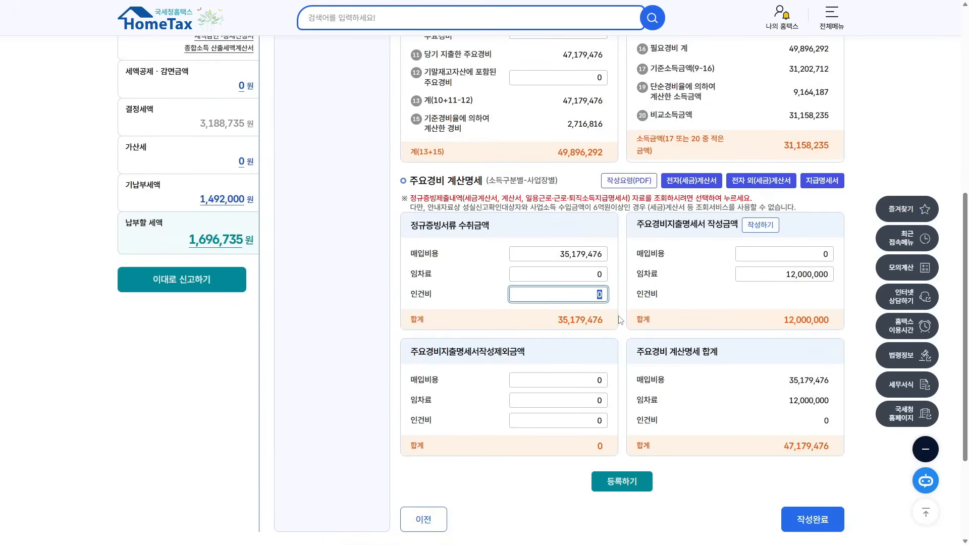
{"action": "type", "text": "24000000"}
{"action": "left_click", "coordinate": [619, 317]}
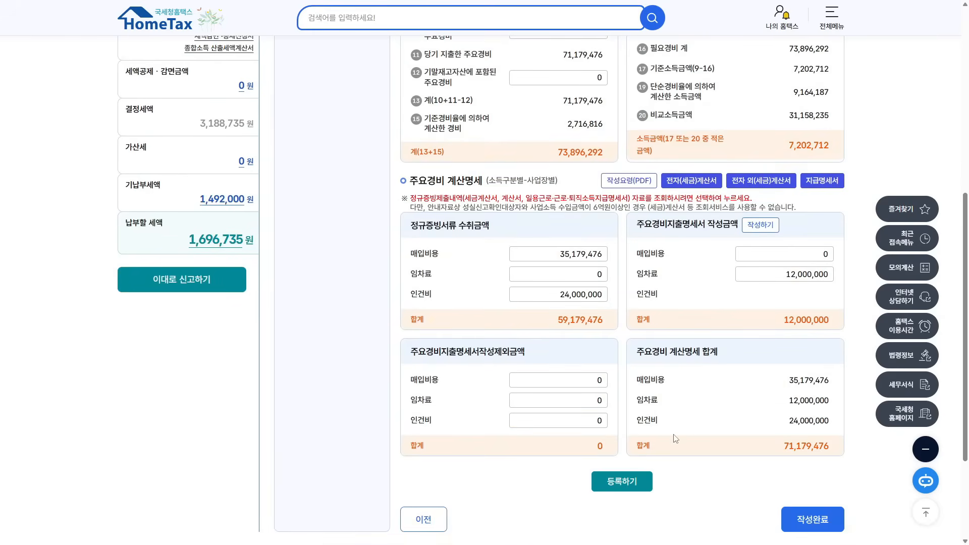
{"action": "scroll", "coordinate": [676, 439], "scroll_direction": "up", "scroll_amount": 2}
{"action": "left_click_drag", "start_coordinate": [554, 257], "coordinate": [599, 257]}
{"action": "left_click_drag", "start_coordinate": [564, 157], "coordinate": [605, 157]}
{"action": "left_click_drag", "start_coordinate": [569, 225], "coordinate": [604, 226]}
{"action": "left_click", "coordinate": [563, 254]}
{"action": "double_click", "coordinate": [563, 253]}
- Check revenue 81,099,004 and business income 7,202,712, then register the main-expense statement
{"action": "scroll", "coordinate": [664, 137], "scroll_direction": "up", "scroll_amount": 3}
{"action": "left_click_drag", "start_coordinate": [665, 136], "coordinate": [720, 137]}
{"action": "double_click", "coordinate": [561, 408]}
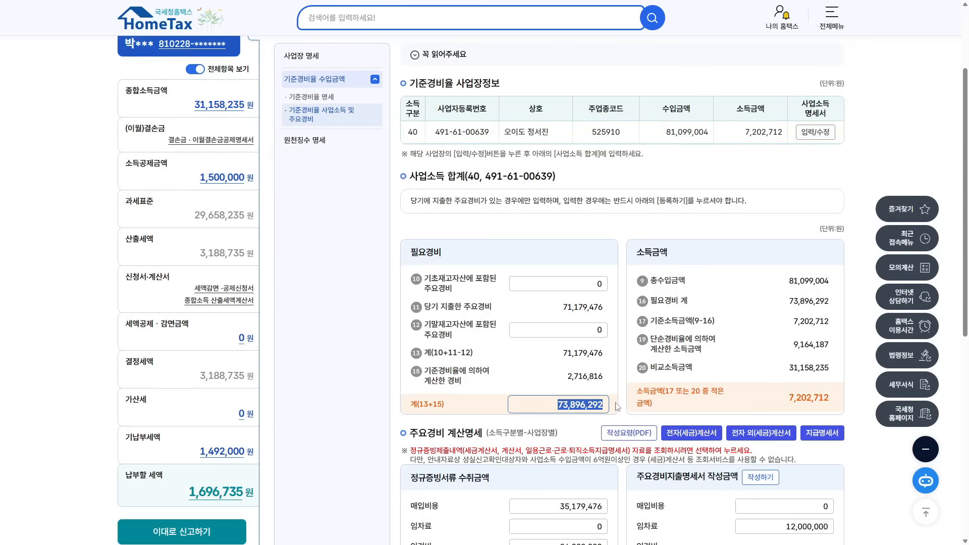
{"action": "left_click_drag", "start_coordinate": [744, 132], "coordinate": [778, 130]}
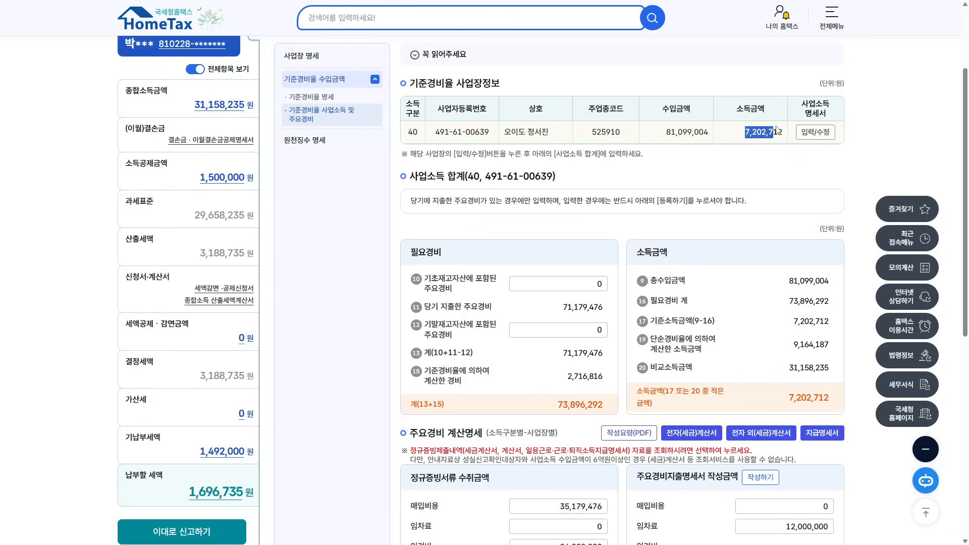
{"action": "scroll", "coordinate": [782, 196], "scroll_direction": "down", "scroll_amount": 7}
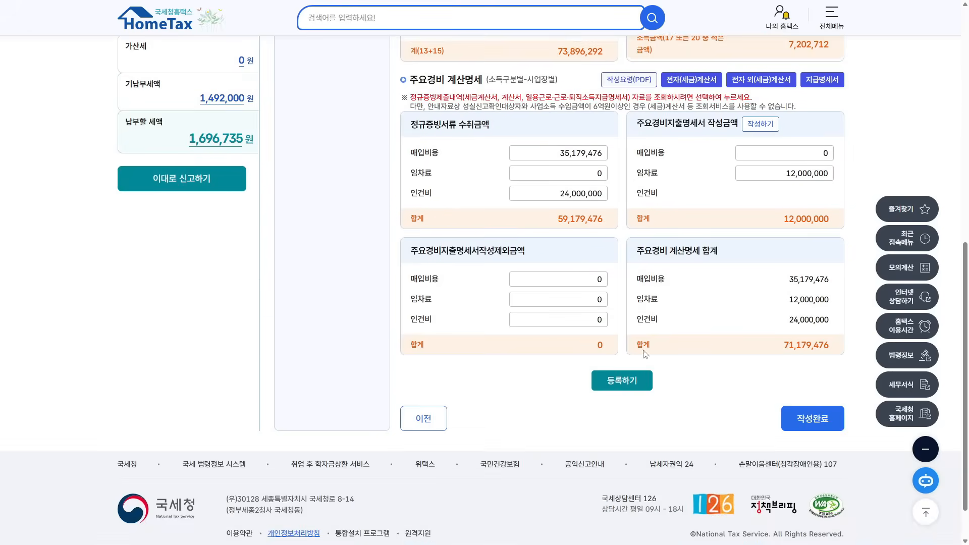
{"action": "left_click", "coordinate": [629, 381]}
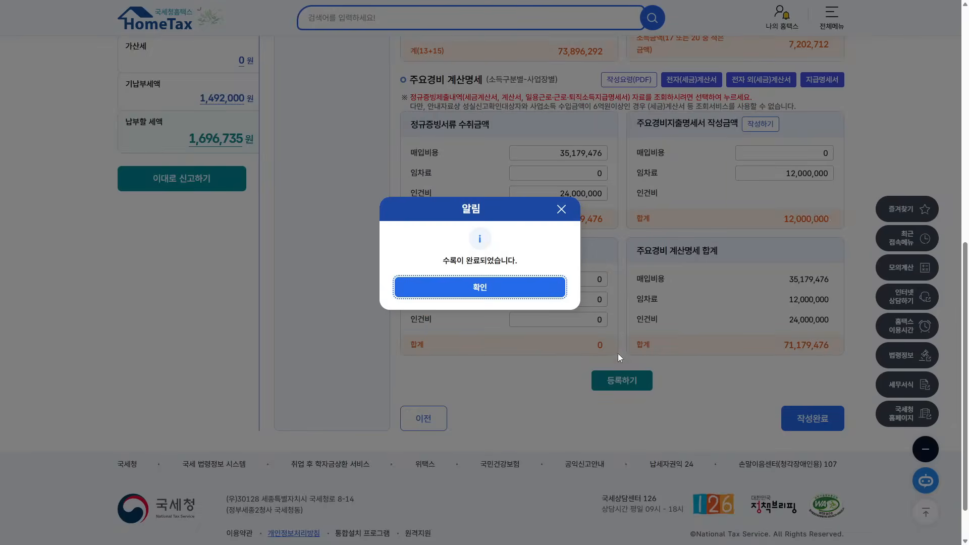
- Dismiss the registration alert and finish the business-income expense section, moving to the next screen
{"action": "left_click", "coordinate": [527, 286]}
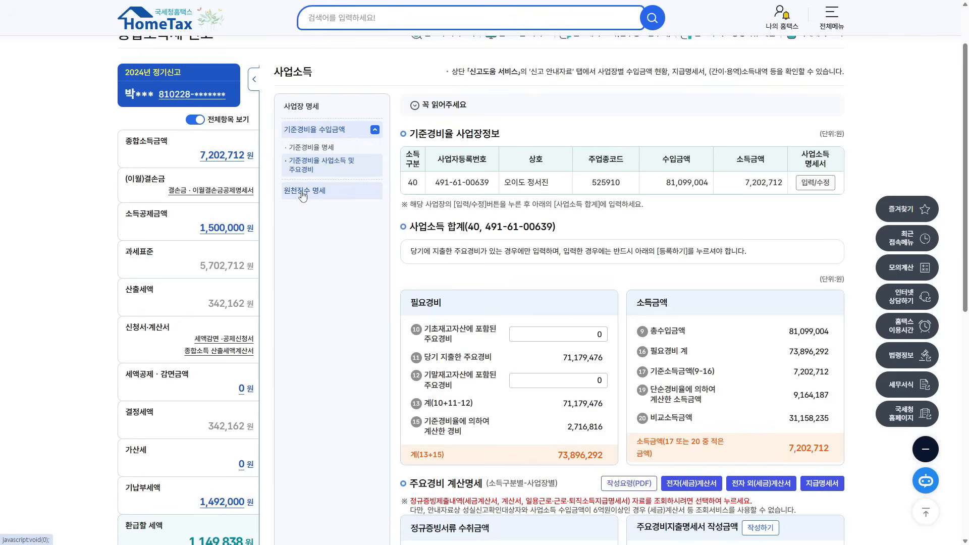
{"action": "scroll", "coordinate": [789, 393], "scroll_direction": "down", "scroll_amount": 9}
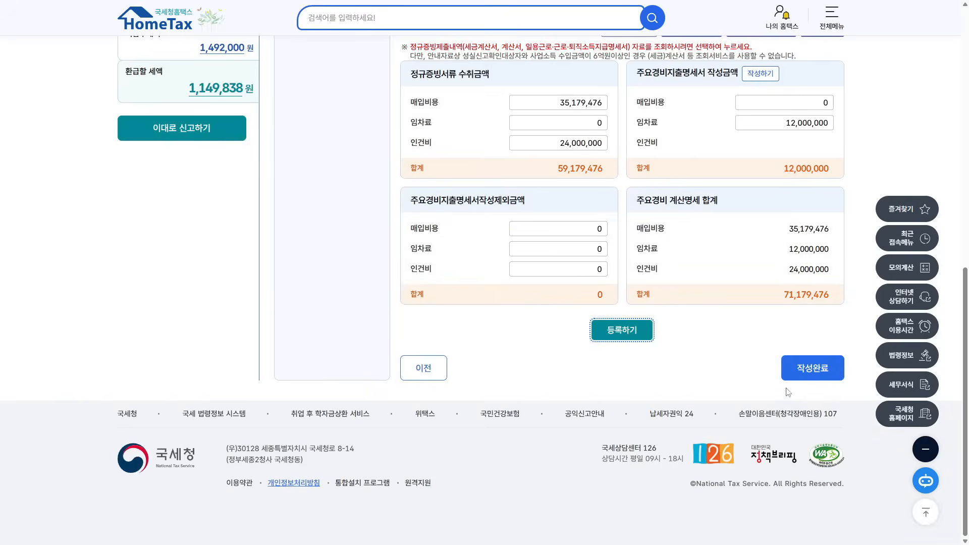
{"action": "left_click", "coordinate": [813, 369]}
{"action": "left_click", "coordinate": [526, 302]}
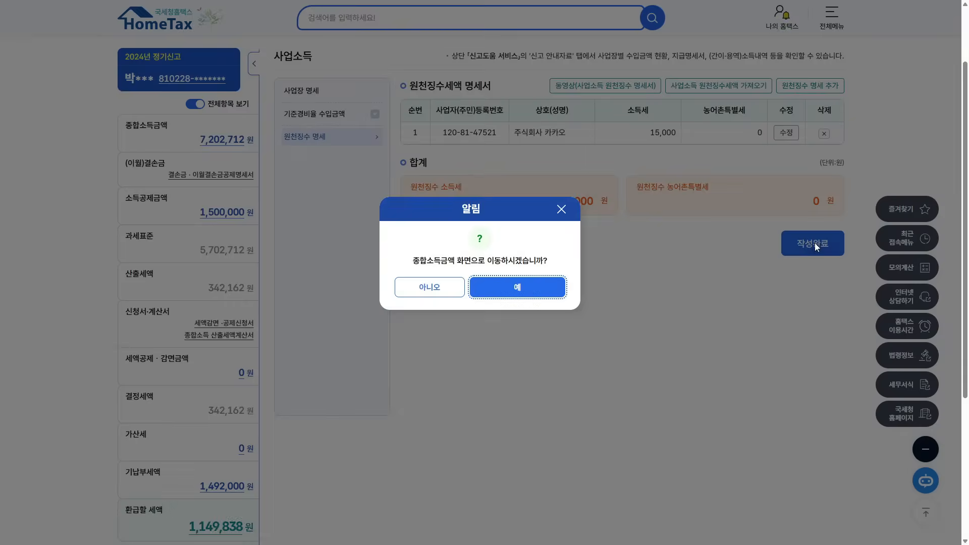
- Confirm the withholding dialog to return to the 종합(분리)소득금액 overview
{"action": "left_click", "coordinate": [532, 291]}
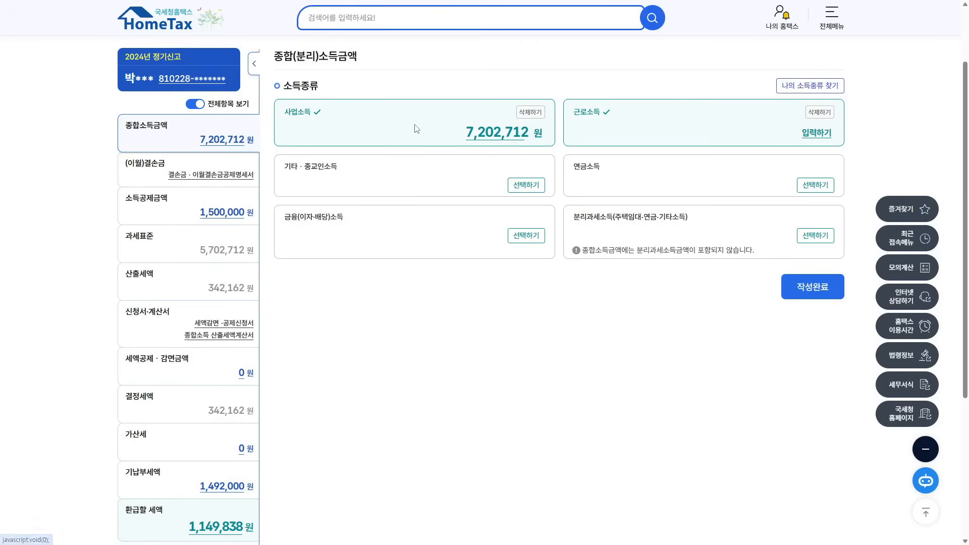
- Open the 사업소득 amount's business income details
{"action": "left_click", "coordinate": [466, 133]}
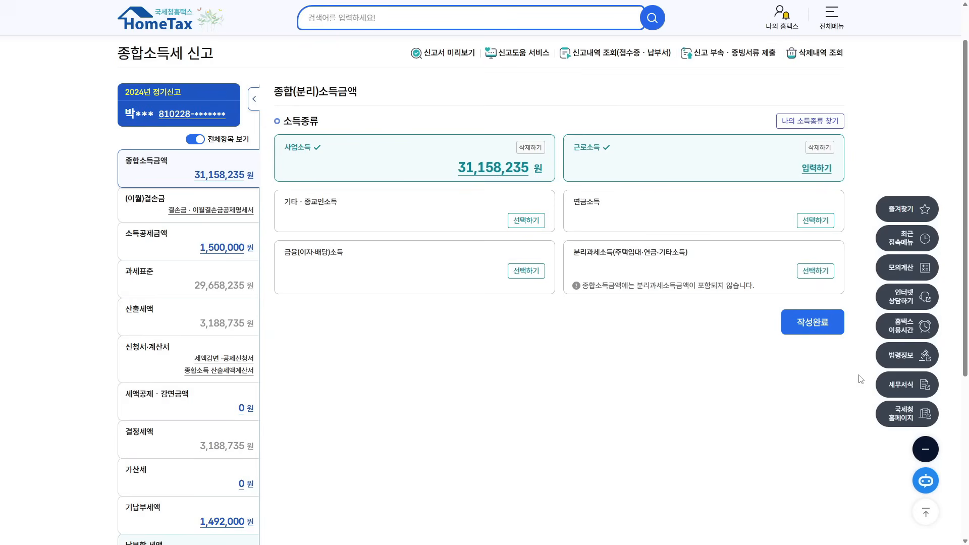
- Open the 가산세 section and bring up the 장부의기록·보관불성실(무기장) penalty calculator
{"action": "left_click", "coordinate": [241, 483]}
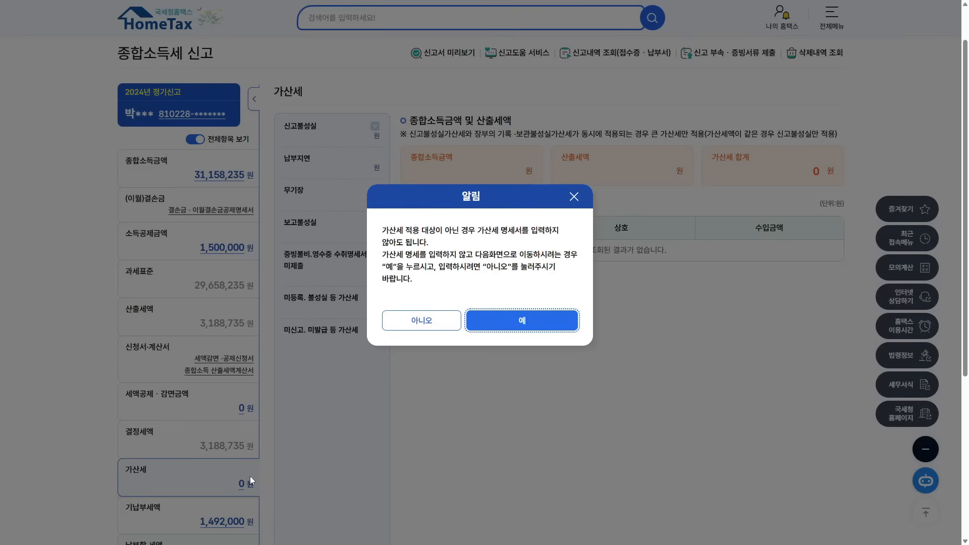
{"action": "left_click", "coordinate": [422, 321]}
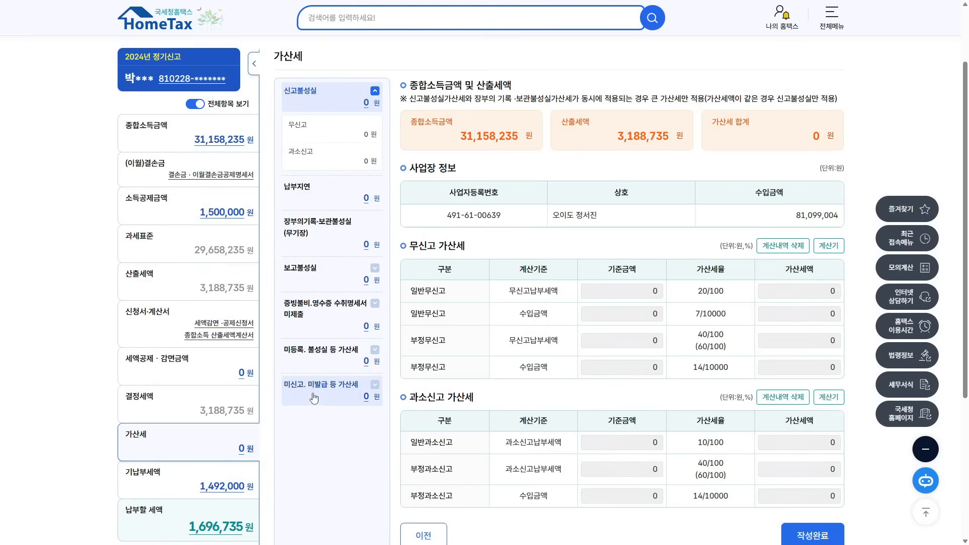
{"action": "left_click", "coordinate": [320, 235]}
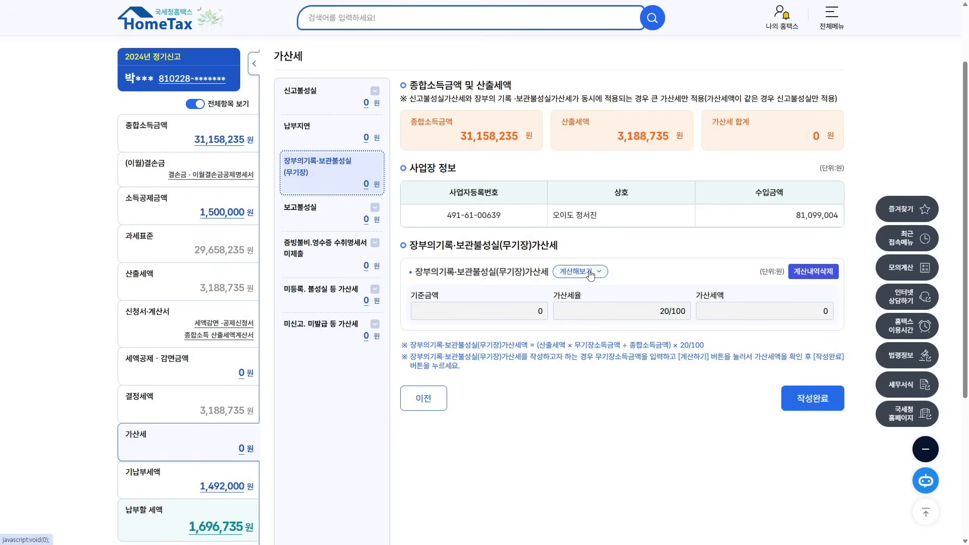
{"action": "left_click", "coordinate": [591, 273]}
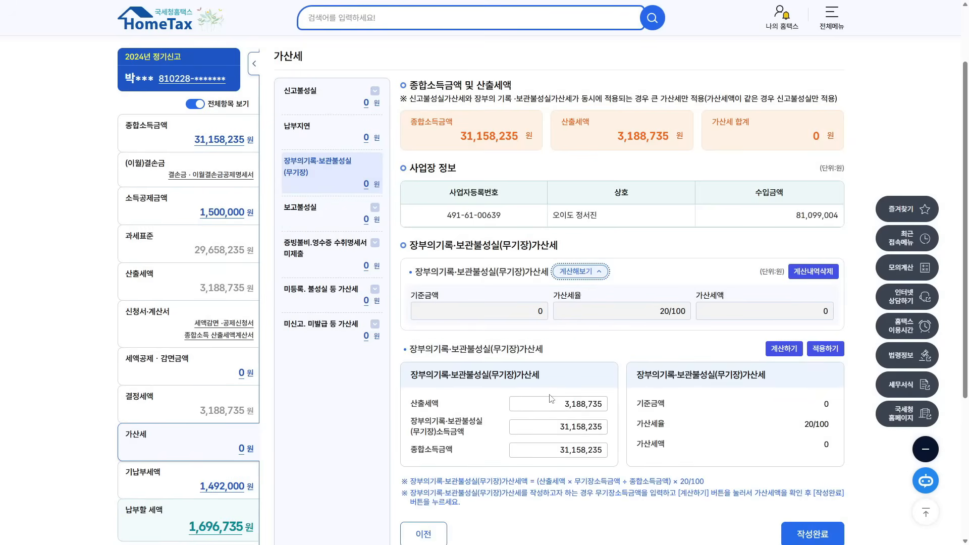
- Study the penalty formula: 산출세액 × 무기장소득금액 ratio × 20/100, with total income 31,158,235
{"action": "left_click_drag", "start_coordinate": [539, 481], "coordinate": [567, 481]}
{"action": "left_click_drag", "start_coordinate": [673, 482], "coordinate": [703, 481]}
{"action": "left_click_drag", "start_coordinate": [574, 483], "coordinate": [673, 482]}
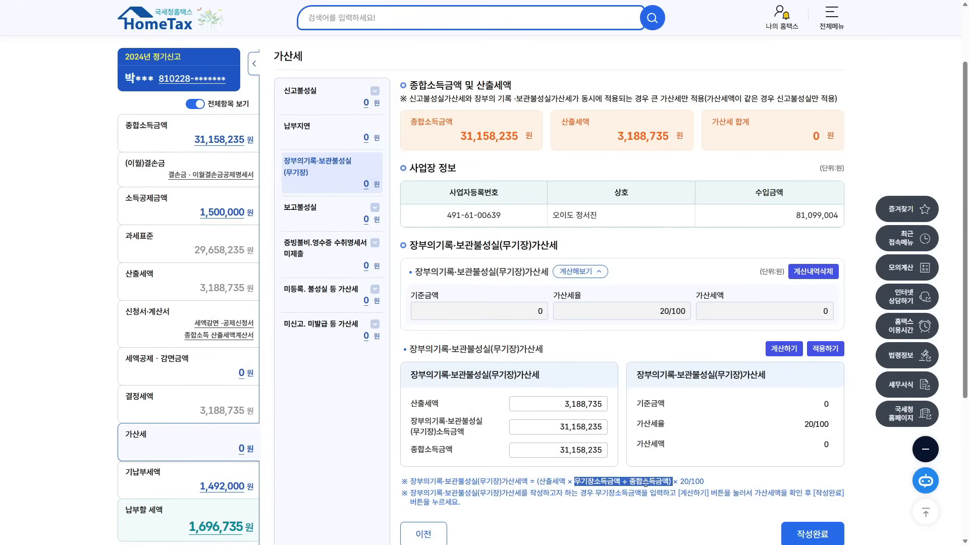
{"action": "left_click_drag", "start_coordinate": [574, 482], "coordinate": [622, 482]}
{"action": "left_click_drag", "start_coordinate": [540, 483], "coordinate": [670, 482]}
{"action": "left_click_drag", "start_coordinate": [458, 137], "coordinate": [529, 137]}
{"action": "left_click_drag", "start_coordinate": [574, 482], "coordinate": [670, 481]}
{"action": "left_click_drag", "start_coordinate": [540, 483], "coordinate": [571, 483]}
{"action": "left_click_drag", "start_coordinate": [670, 482], "coordinate": [706, 482]}
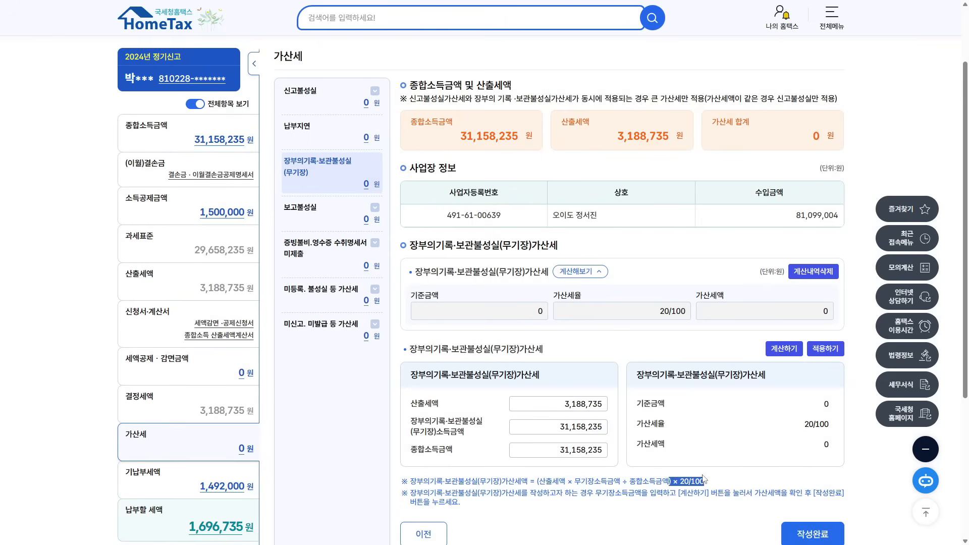
- Compute the 637,747-won no-bookkeeping penalty and apply it to the return
{"action": "left_click", "coordinate": [784, 353]}
{"action": "left_click_drag", "start_coordinate": [798, 453], "coordinate": [844, 453]}
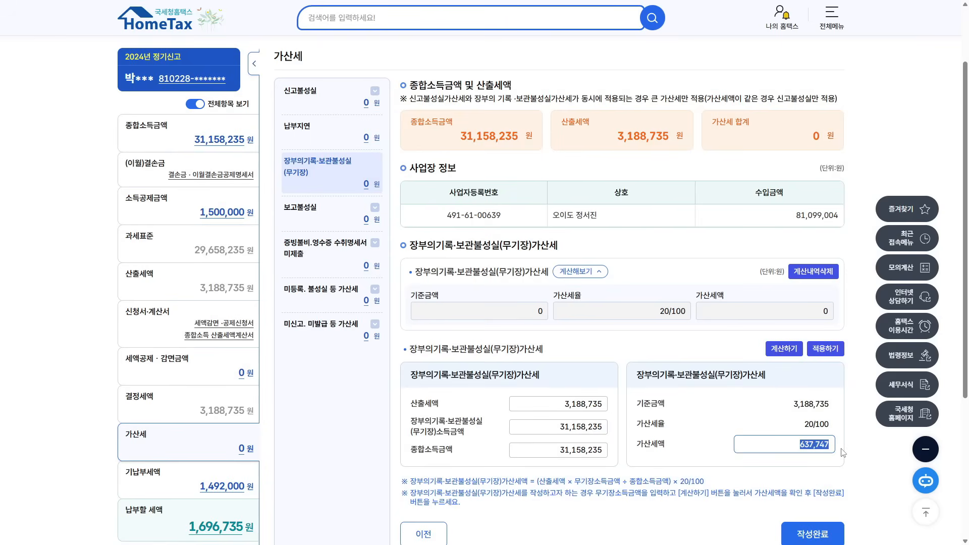
{"action": "left_click", "coordinate": [819, 351]}
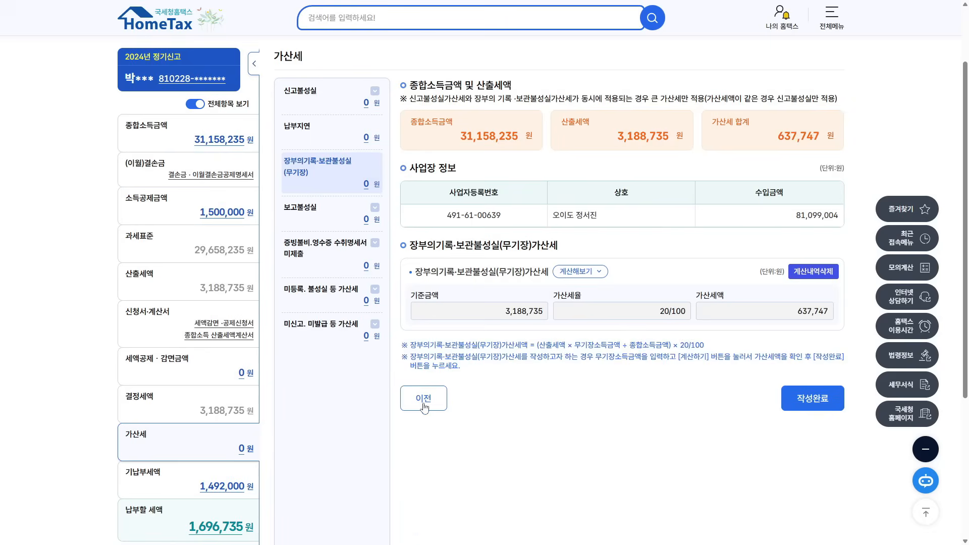
- Save the 637,747-won penalty entry, confirm, and switch to the law.go.kr window showing Article 132
{"action": "left_click", "coordinate": [814, 410]}
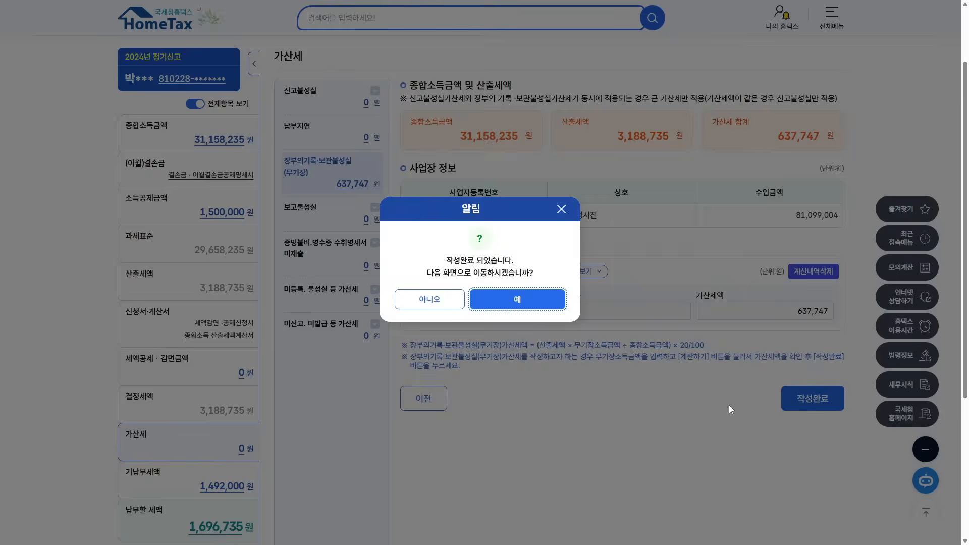
{"action": "key", "text": "Return"}
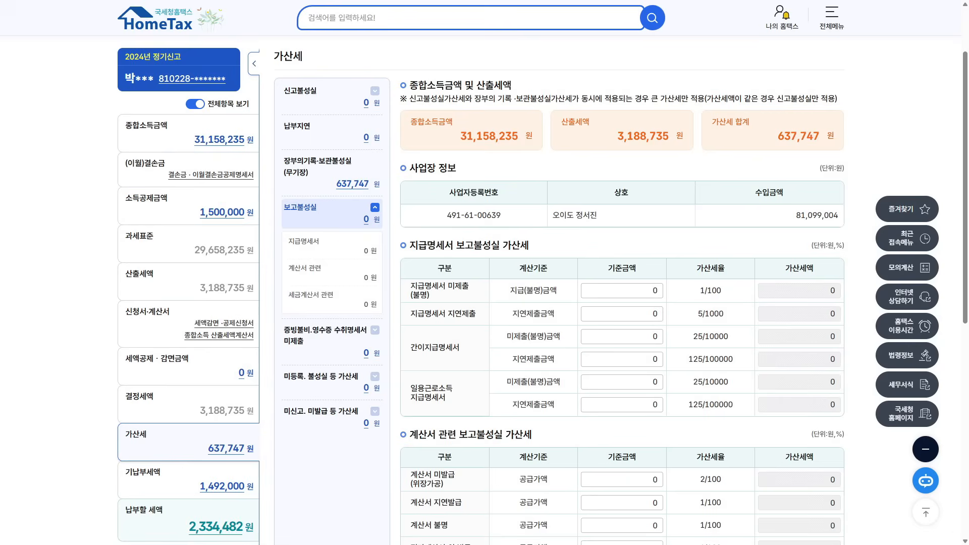
{"action": "key", "text": "alt+Tab"}
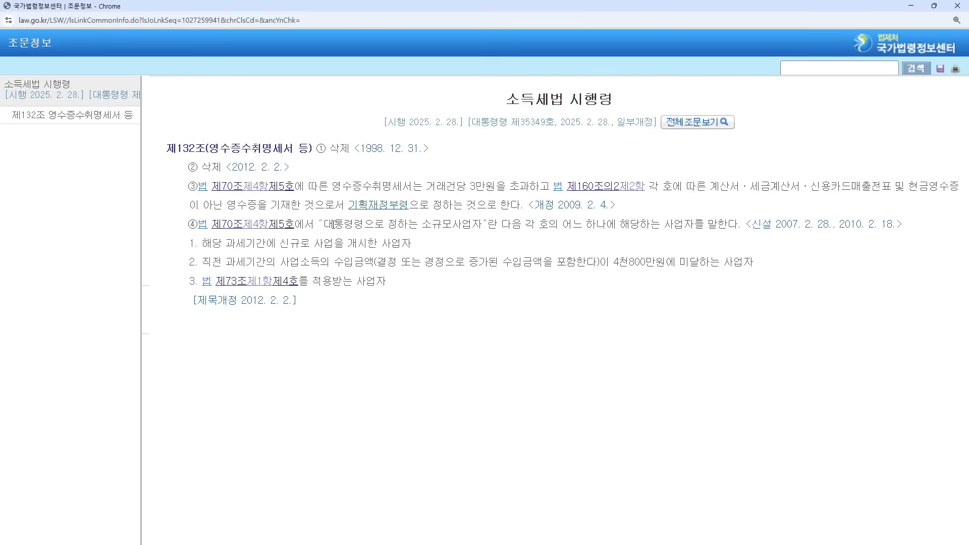
- Review Article 132's small business operator criteria, including the 4천800만원 prior-period revenue threshold
{"action": "left_click_drag", "start_coordinate": [324, 224], "coordinate": [739, 223]}
{"action": "left_click_drag", "start_coordinate": [202, 244], "coordinate": [415, 244]}
{"action": "left_click_drag", "start_coordinate": [202, 262], "coordinate": [374, 262]}
{"action": "left_click_drag", "start_coordinate": [611, 262], "coordinate": [754, 262]}
{"action": "left_click", "coordinate": [324, 284]}
- Read Act Article 73 items 4 and 4의2 and Decree Article 137, then close the law window
{"action": "left_click", "coordinate": [244, 285]}
{"action": "left_click_drag", "start_coordinate": [191, 243], "coordinate": [295, 261]}
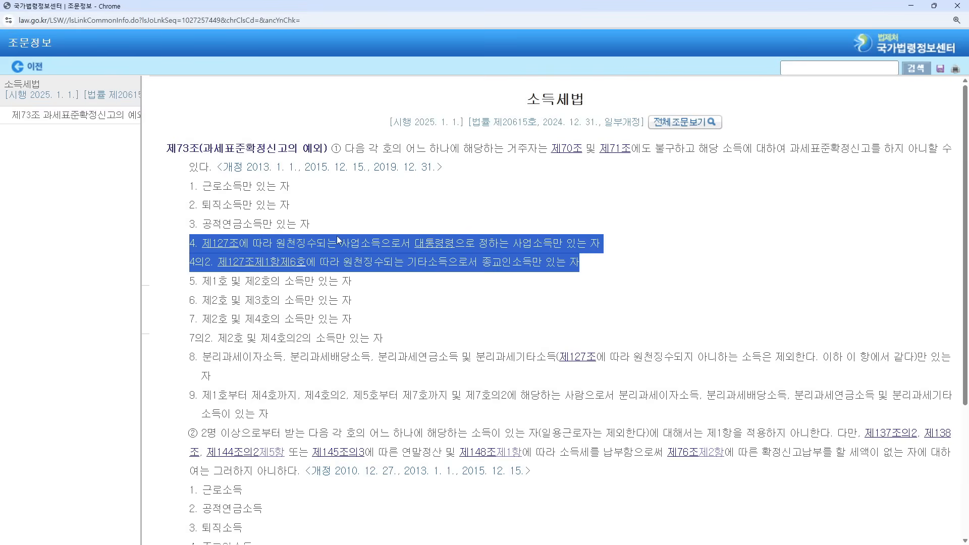
{"action": "left_click", "coordinate": [438, 247]}
{"action": "left_click_drag", "start_coordinate": [277, 205], "coordinate": [710, 206]}
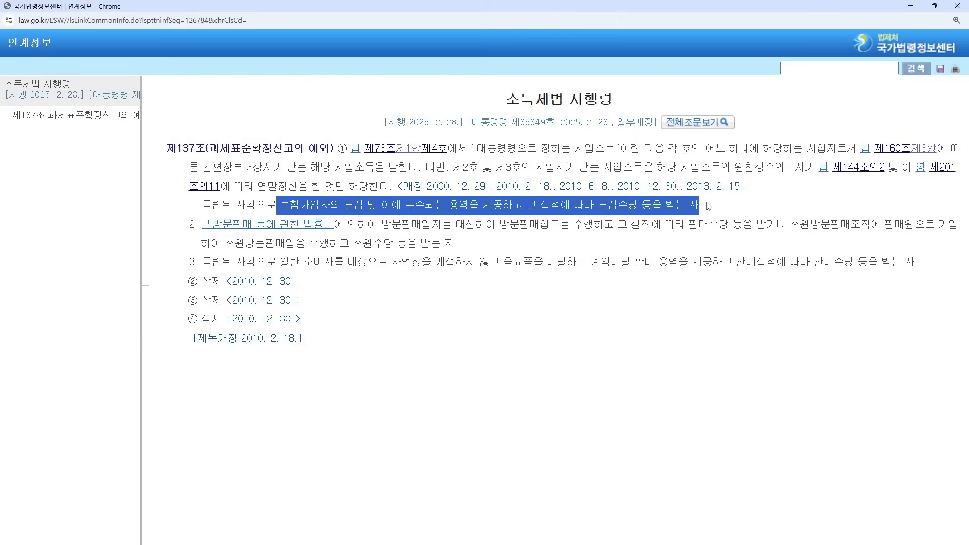
{"action": "left_click_drag", "start_coordinate": [196, 222], "coordinate": [328, 347]}
{"action": "left_click_drag", "start_coordinate": [366, 327], "coordinate": [171, 157]}
{"action": "left_click", "coordinate": [524, 457]}
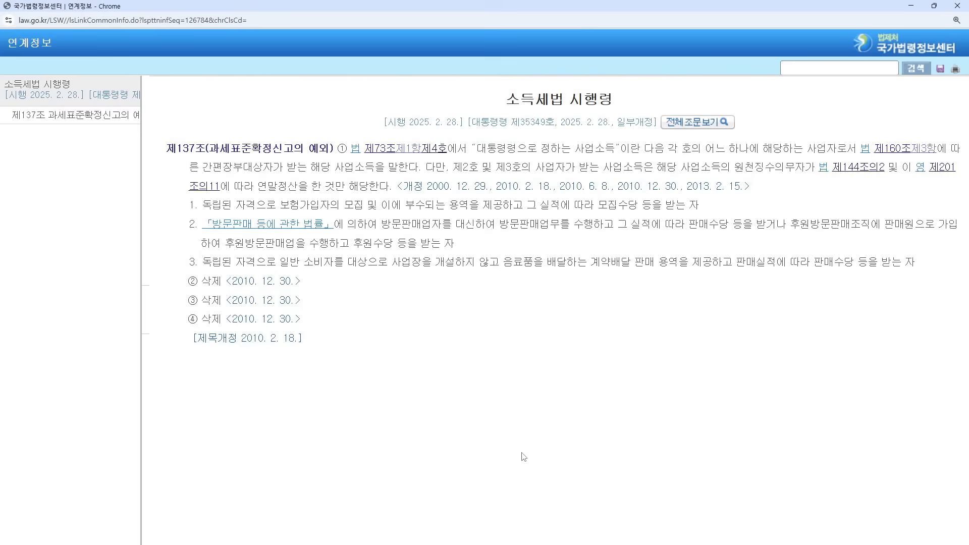
{"action": "left_click", "coordinate": [957, 6]}
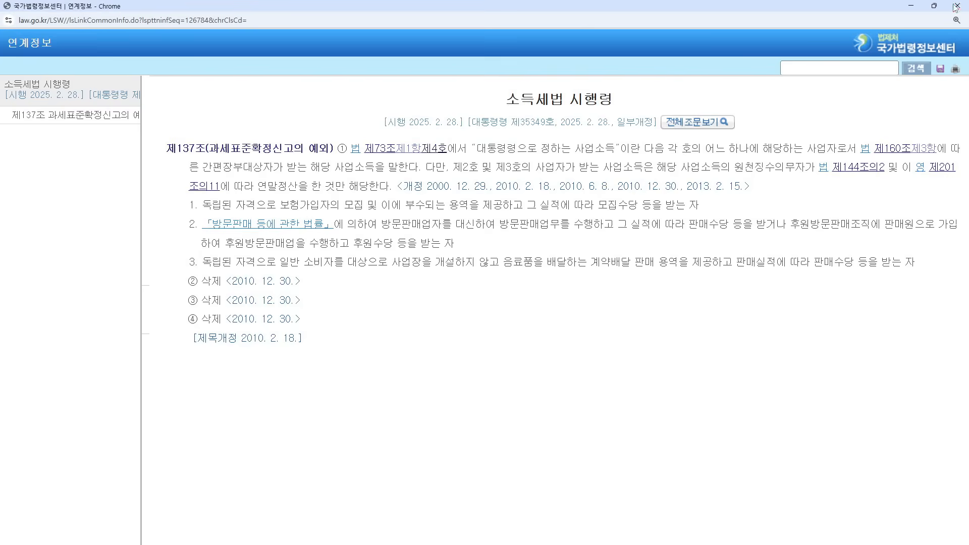